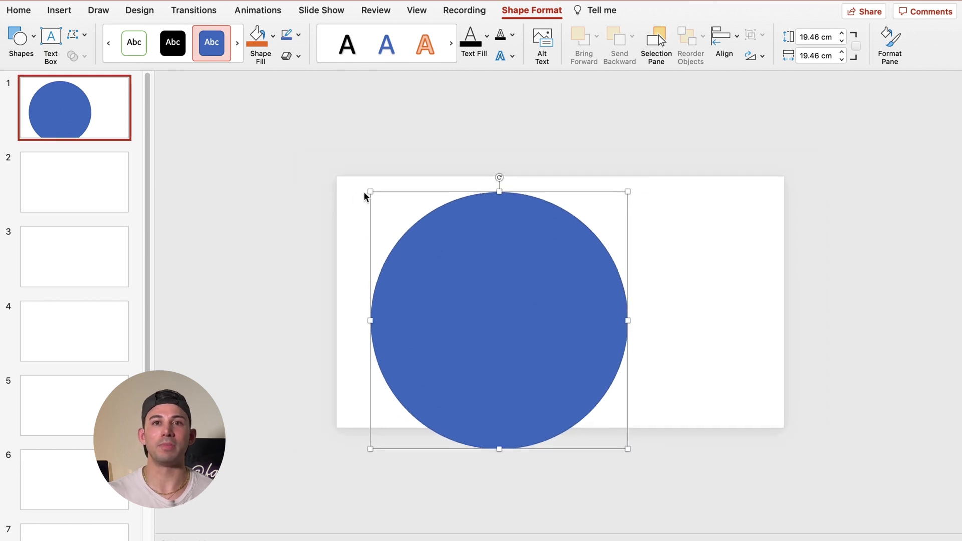
- Enlarge the blue circle to 29.07 cm and move it left past the slide's left edge
drag(372, 190, 244, 66)
drag(562, 250, 457, 296)
- Switch the large circle's fill to a gradient fill in Format Shape
right_click(459, 297)
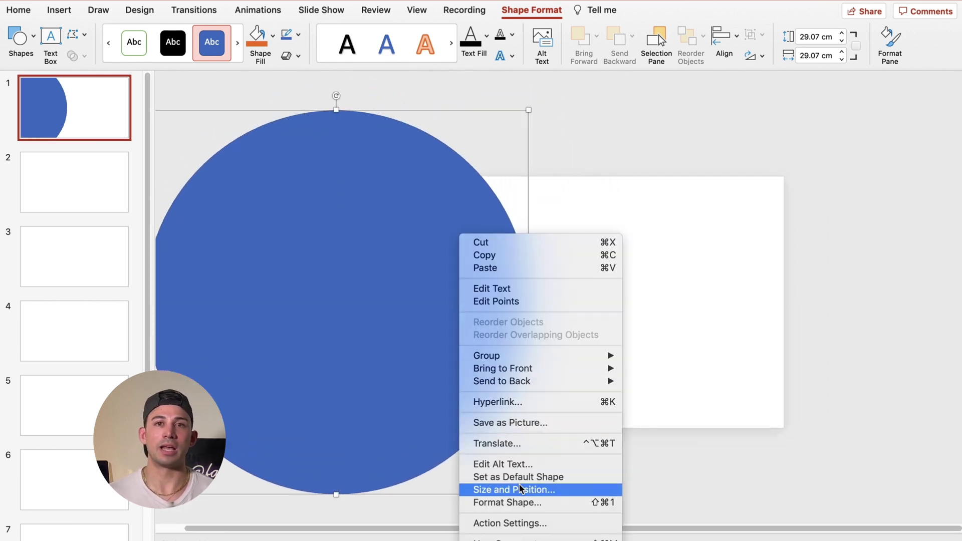
click(539, 503)
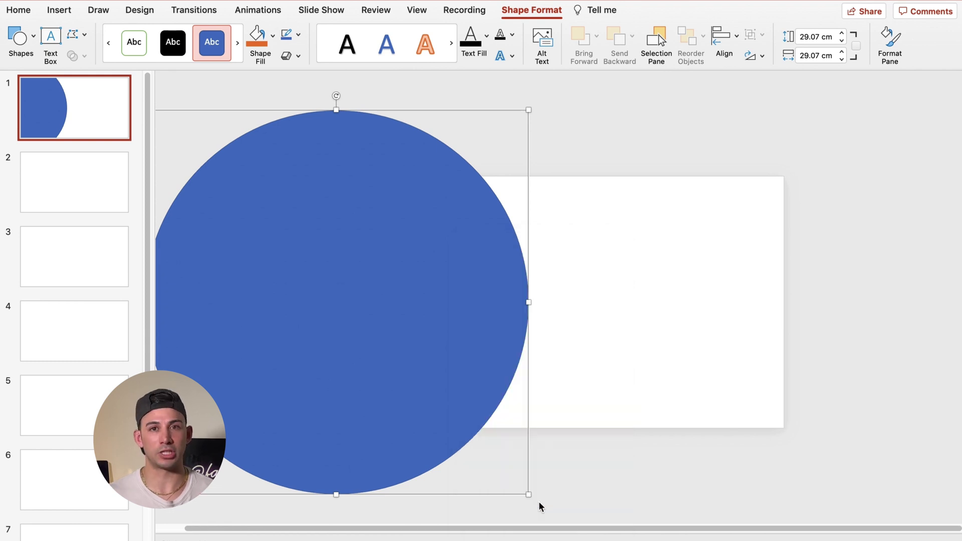
click(784, 161)
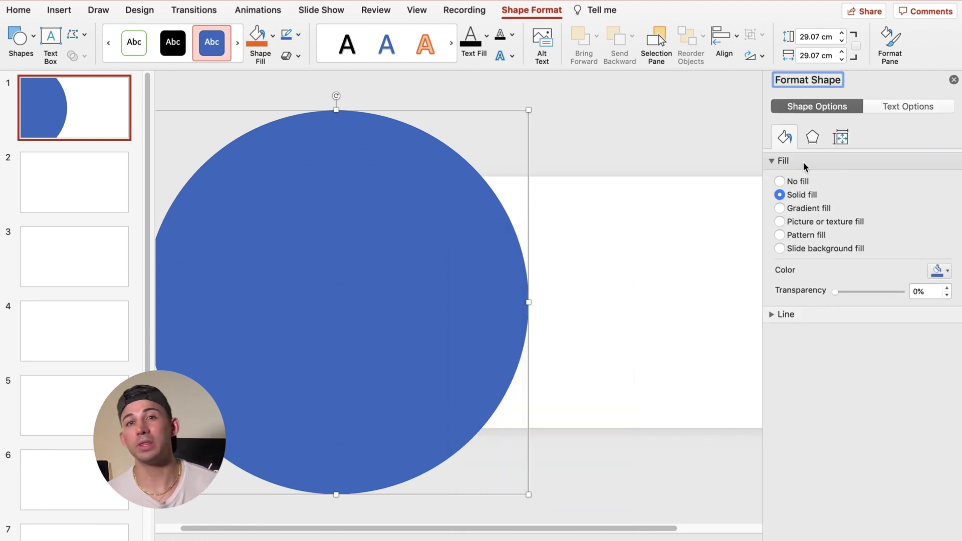
click(797, 210)
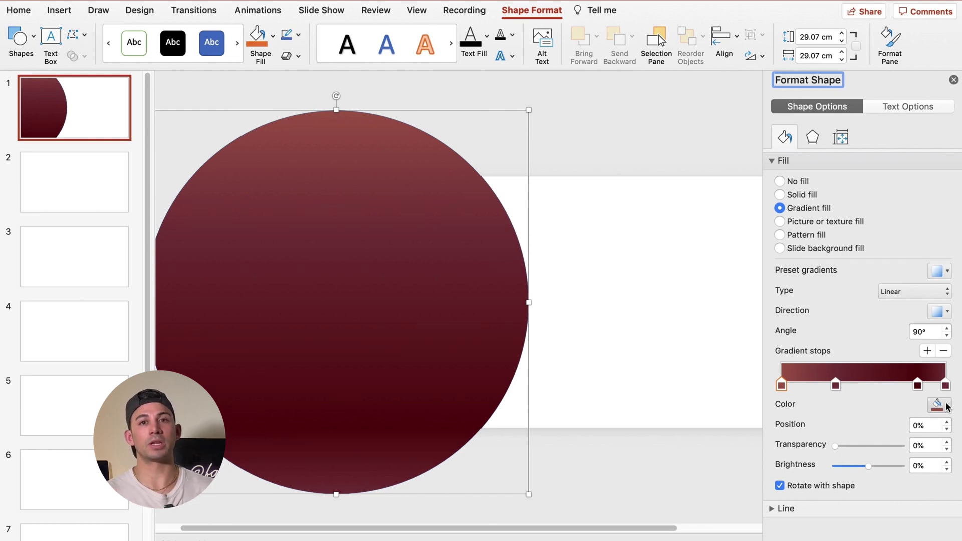
- Lighten the first gradient stop, make the 33% stop light grey and the 83% stop grey
click(951, 404)
key(Escape)
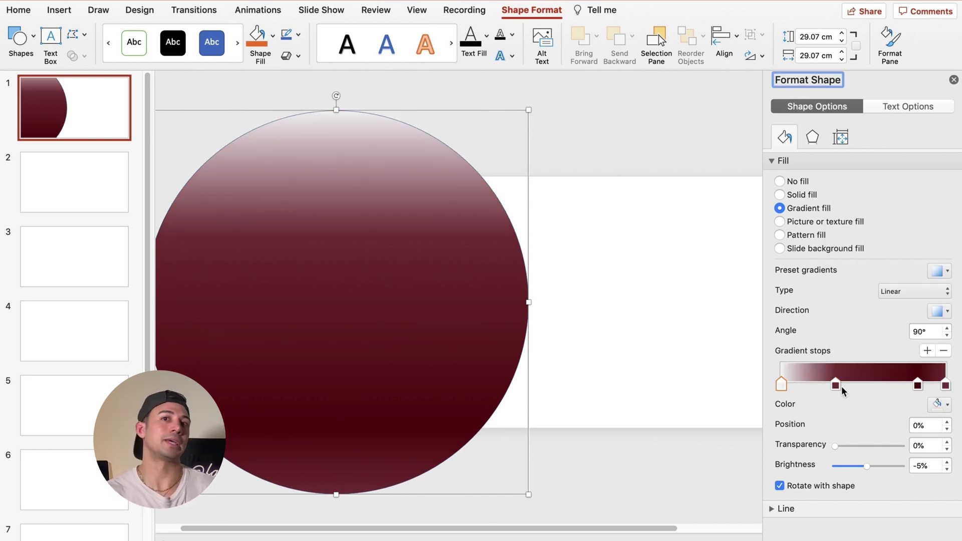
click(836, 385)
click(951, 404)
click(842, 258)
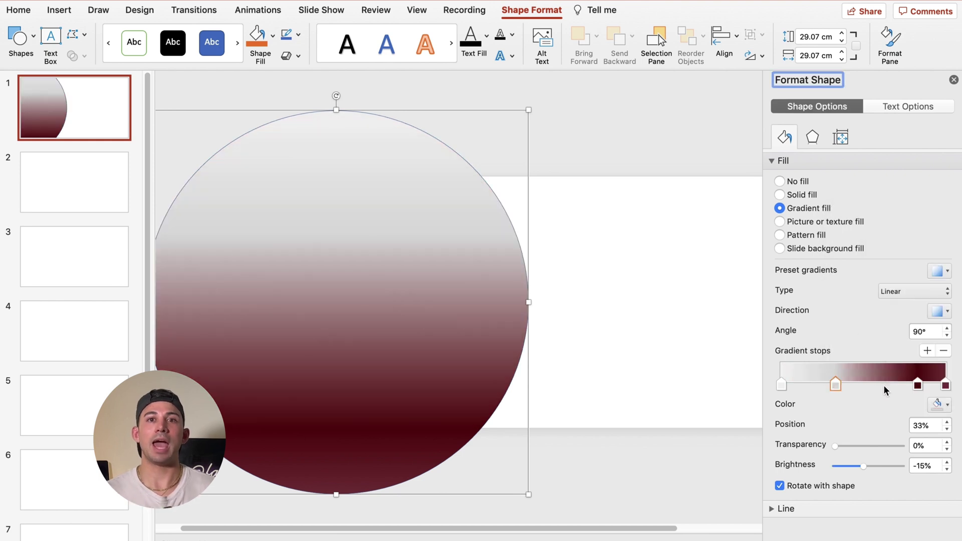
click(936, 406)
click(844, 270)
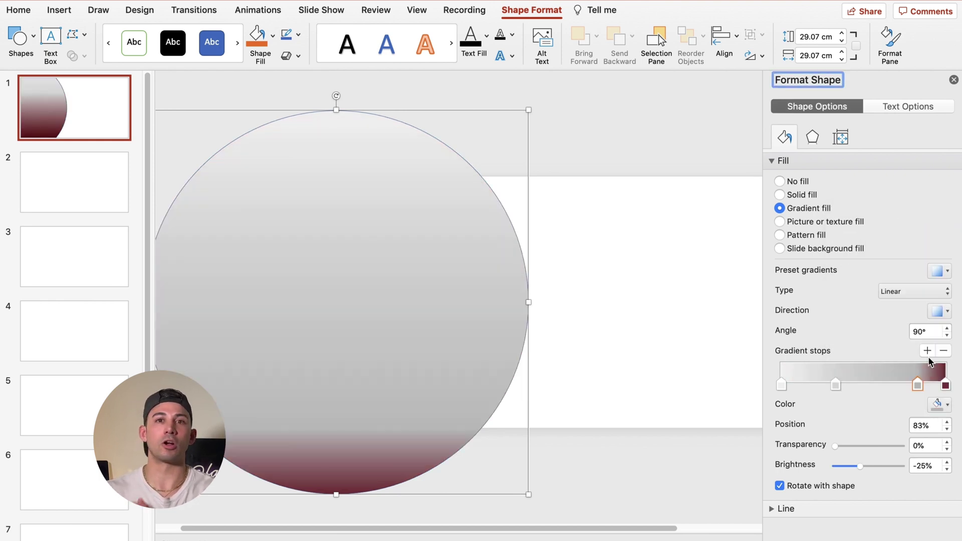
- Make the 100% stop grey, remove the 33% stop, and move the first stop to 50%
click(946, 387)
click(936, 405)
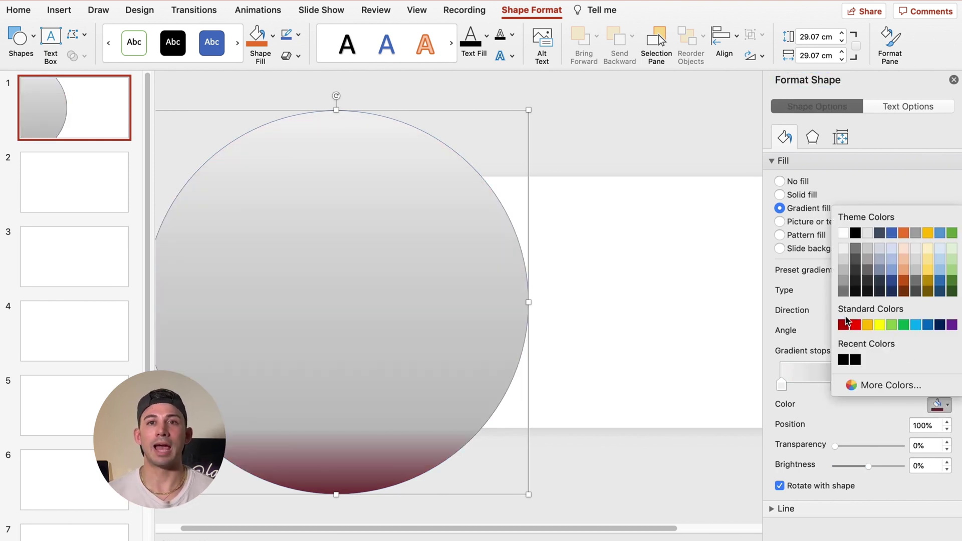
click(843, 279)
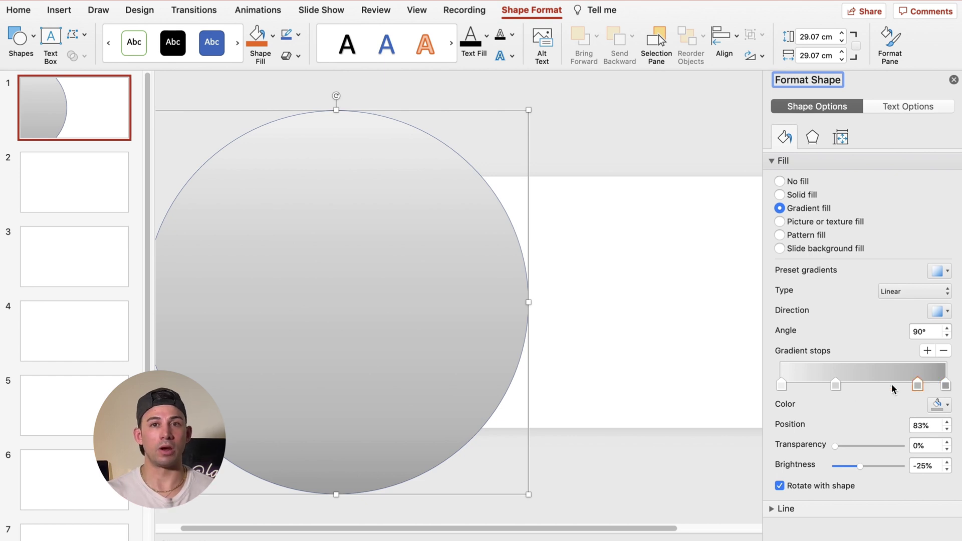
click(944, 351)
click(789, 385)
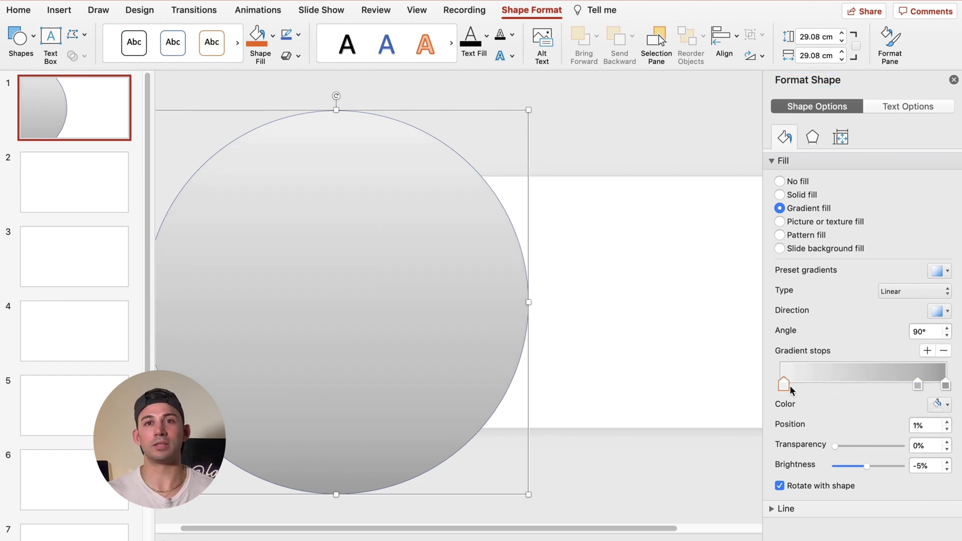
drag(817, 392, 863, 396)
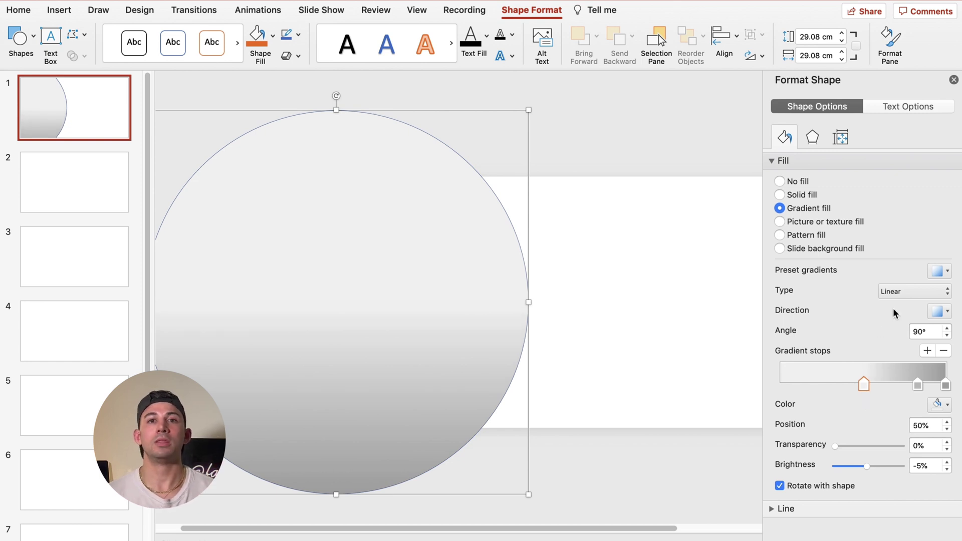
- Set the gradient to Radial type with direction From Center
click(936, 291)
click(911, 301)
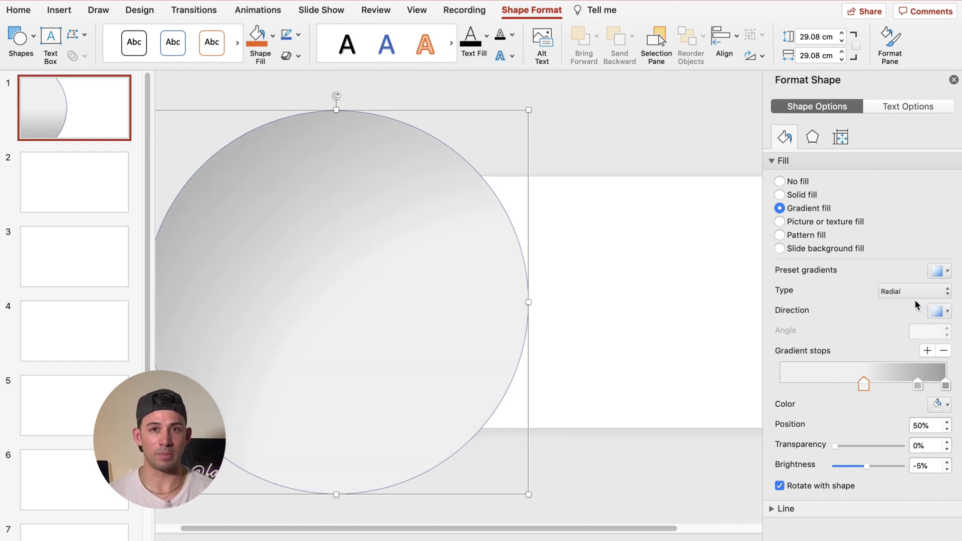
click(939, 311)
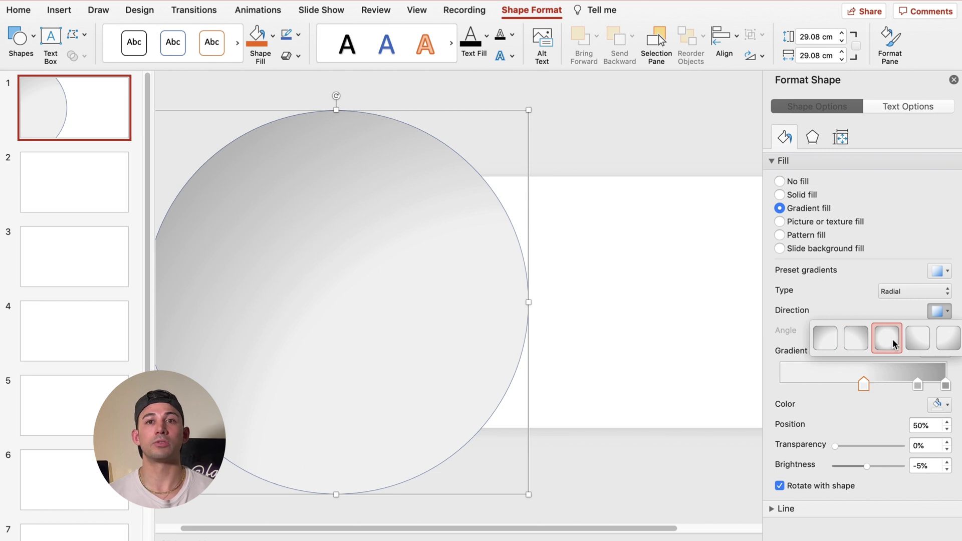
click(887, 338)
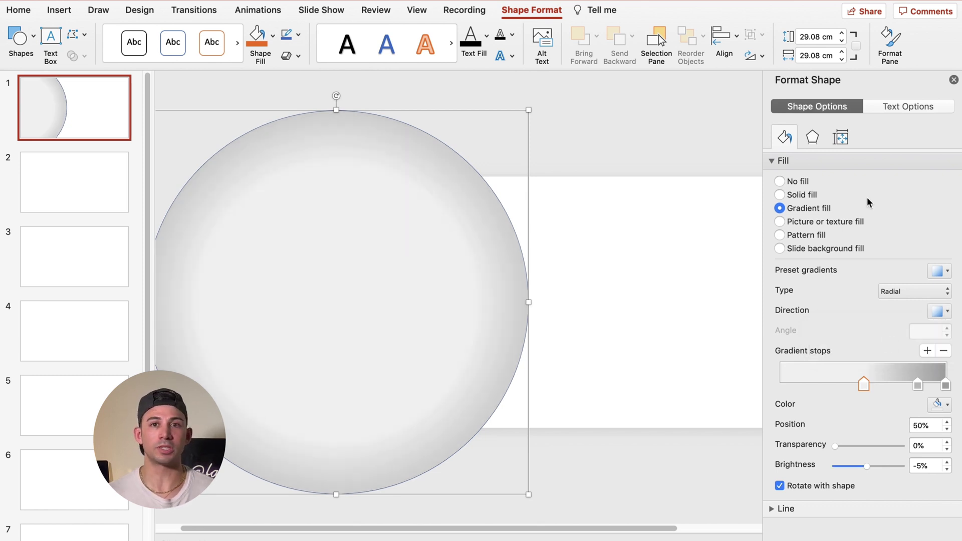
- Set the circle's line to No line
click(857, 160)
click(823, 174)
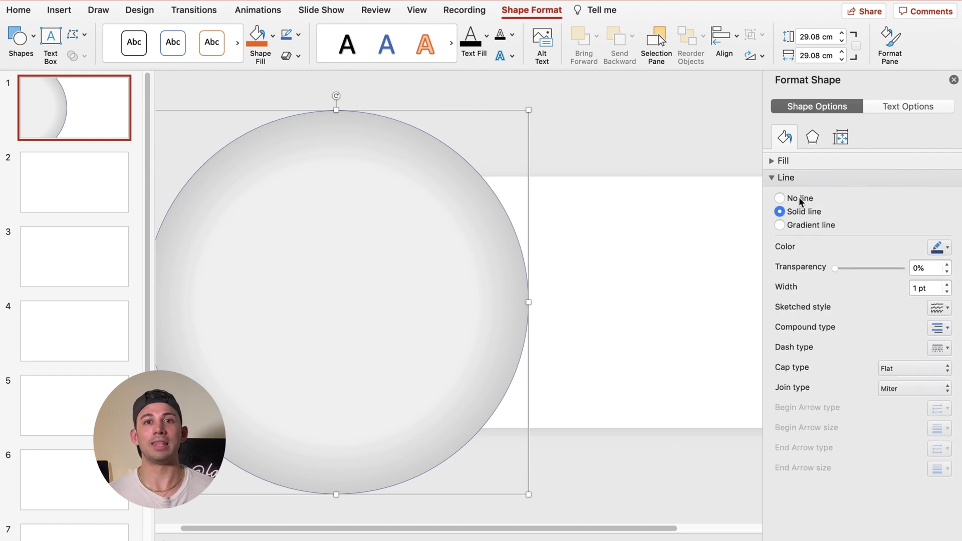
click(779, 198)
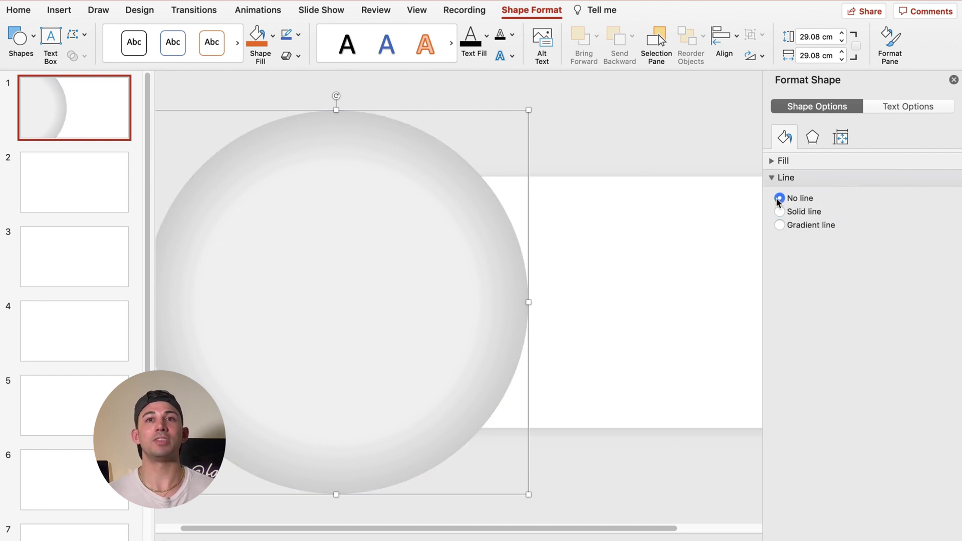
click(590, 325)
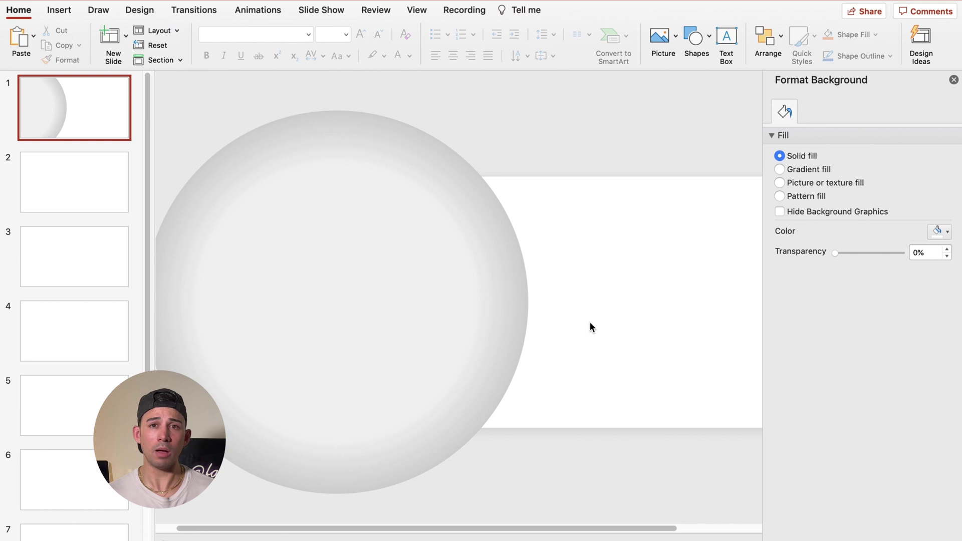
- Paste the Porsche logo, shrink it and place it on the circle
key(super+v)
drag(655, 176, 384, 207)
click(569, 228)
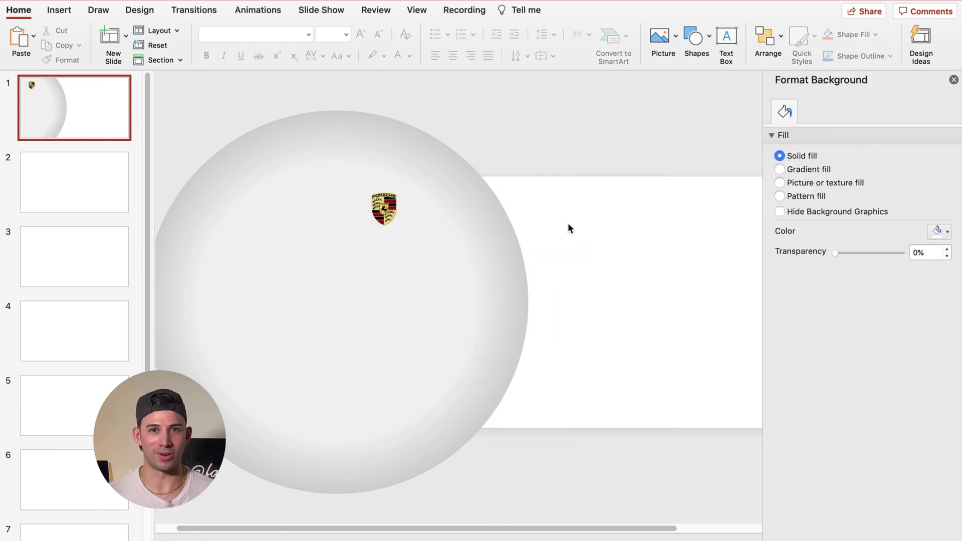
- Draw a small oval on the big circle's right edge
click(697, 39)
click(805, 77)
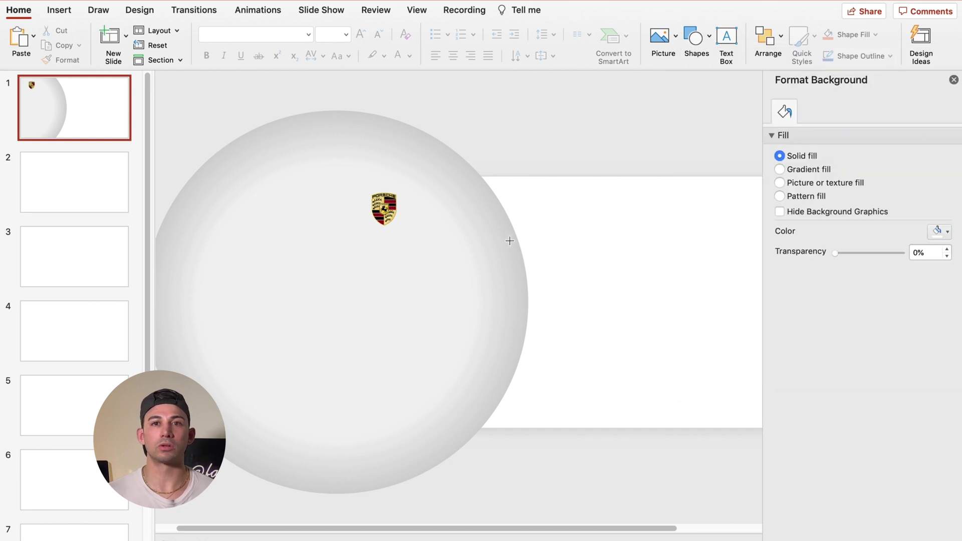
drag(521, 297, 534, 308)
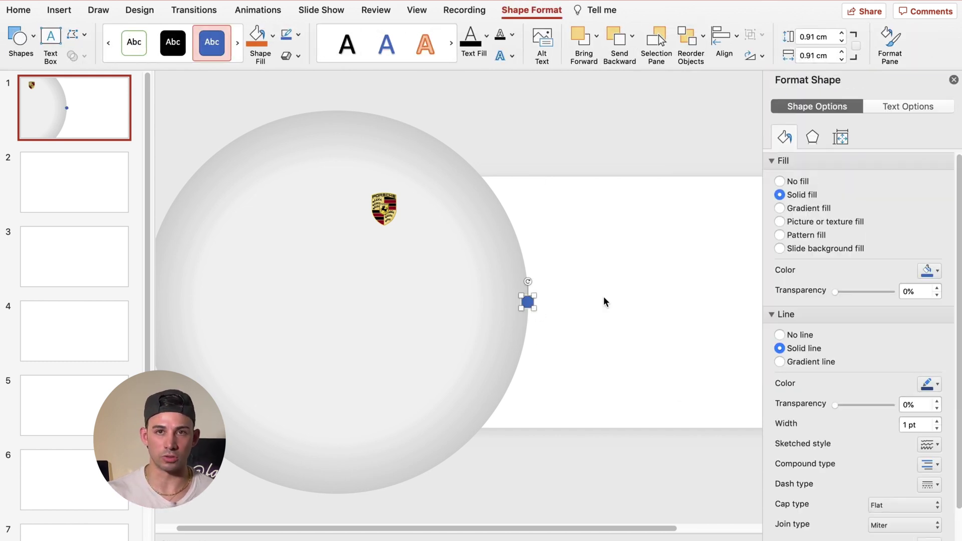
- Fill the small dot dark grey, remove its outline, and bring up the shadow presets
click(933, 271)
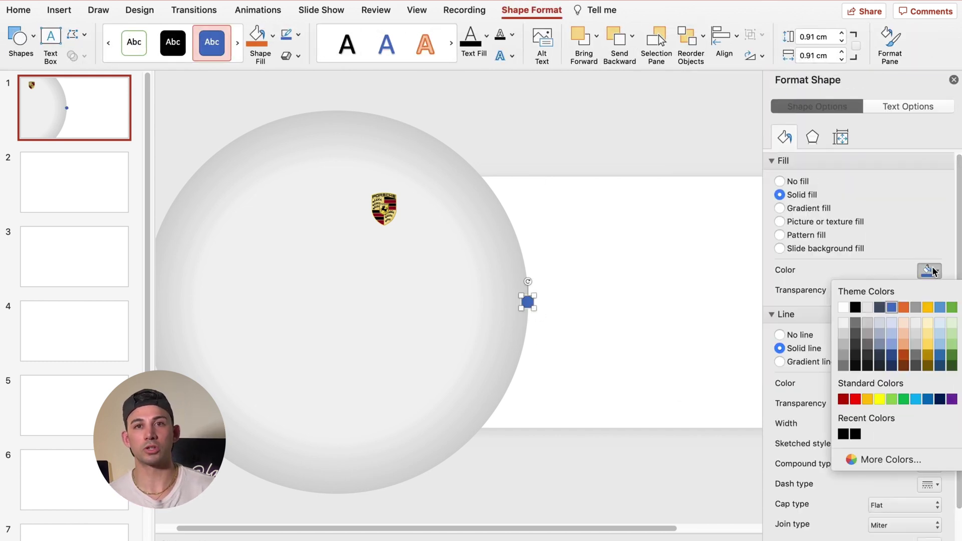
click(857, 334)
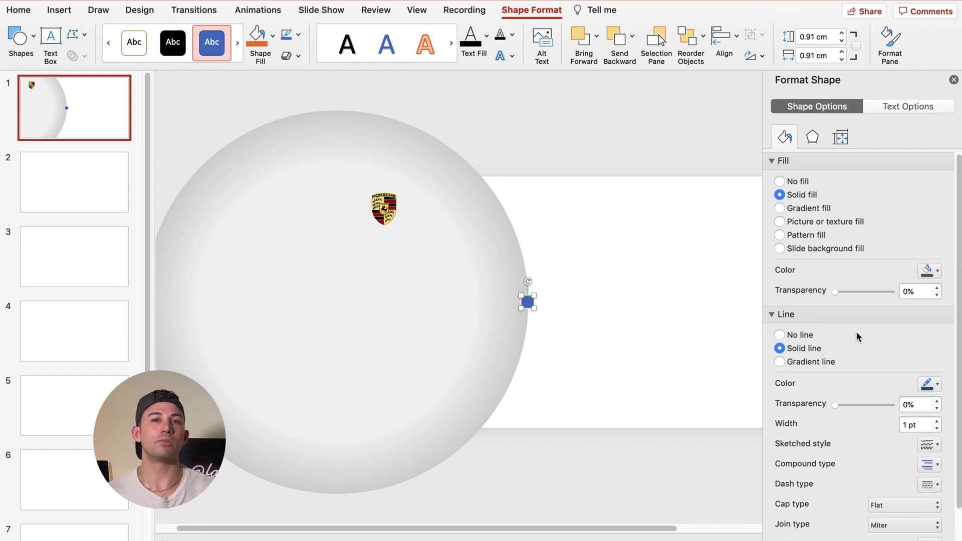
click(811, 337)
click(816, 139)
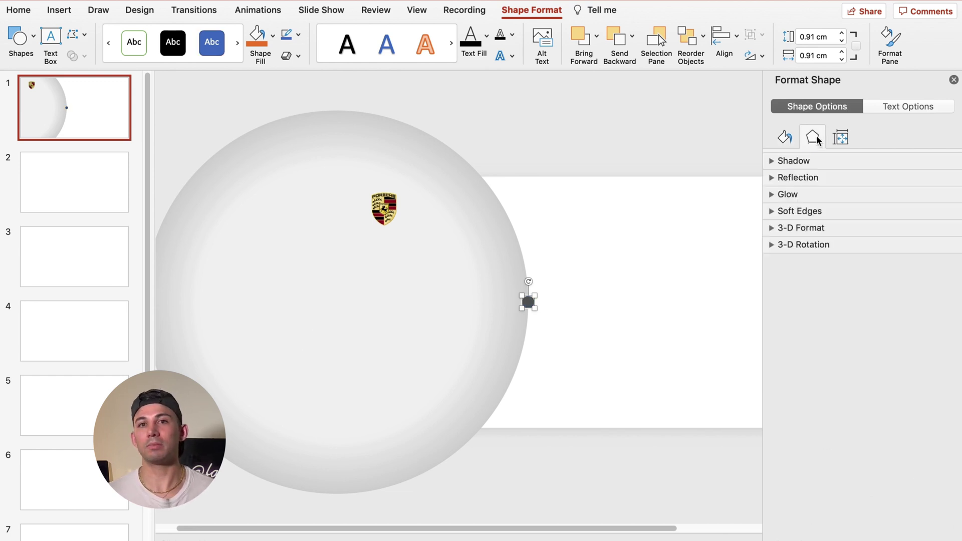
click(815, 161)
click(937, 185)
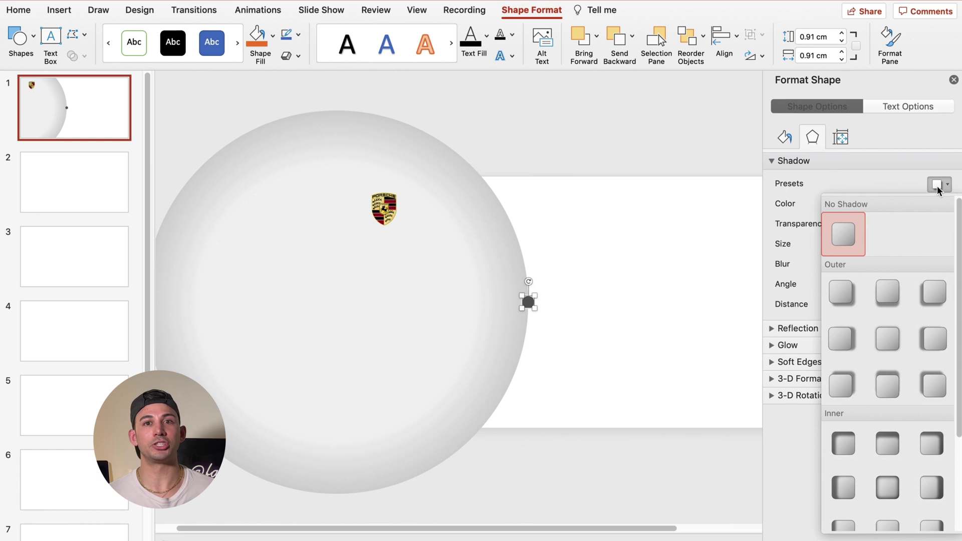
- Give the dot an outer shadow, then add a white copy above it on the edge
click(841, 292)
right_click(529, 300)
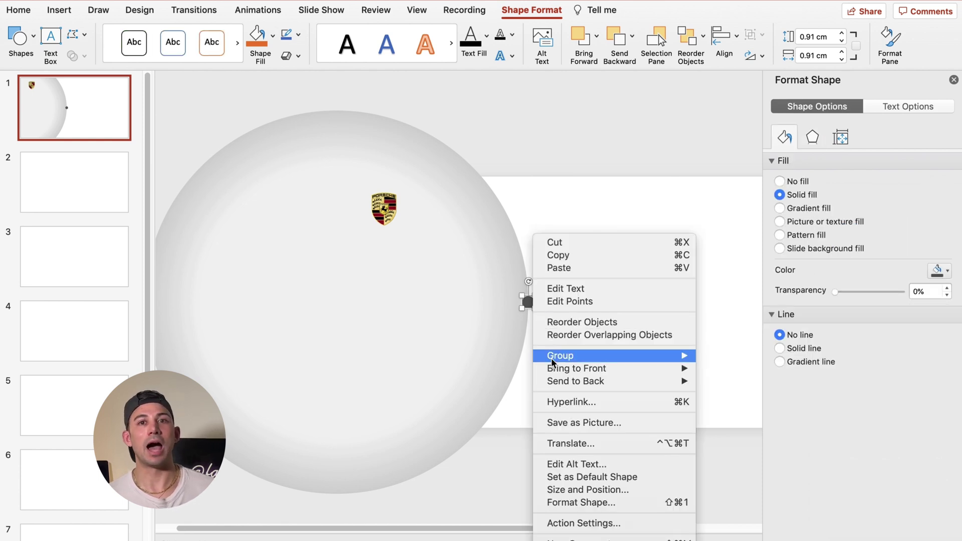
click(554, 256)
right_click(555, 206)
click(561, 241)
drag(531, 305, 523, 256)
click(939, 271)
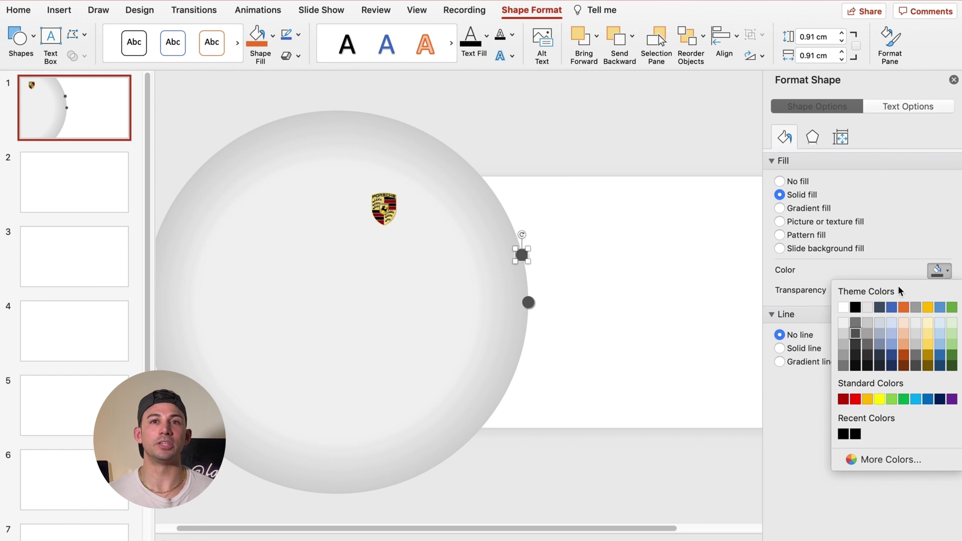
click(842, 308)
- Paste two more dot copies and place them lower along the halo edge
right_click(521, 254)
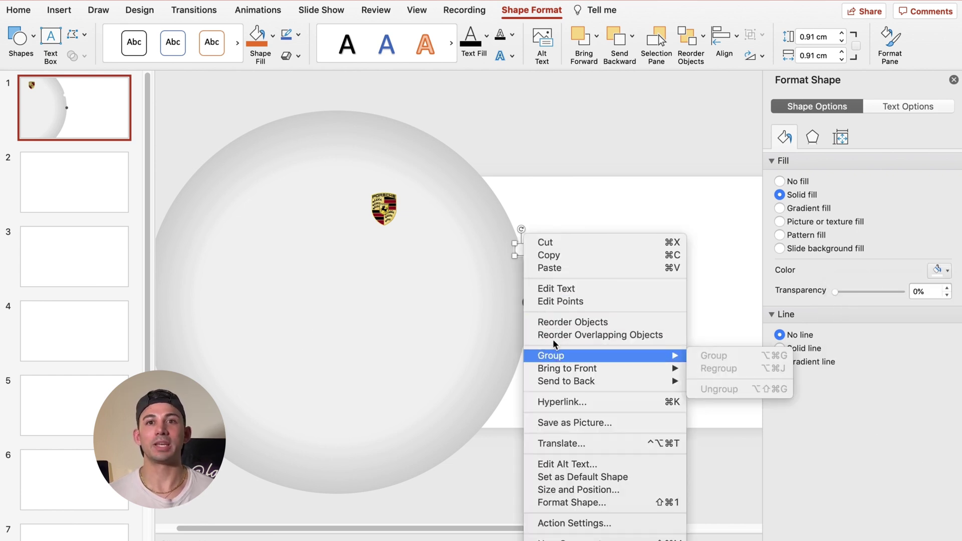
right_click(551, 216)
click(565, 248)
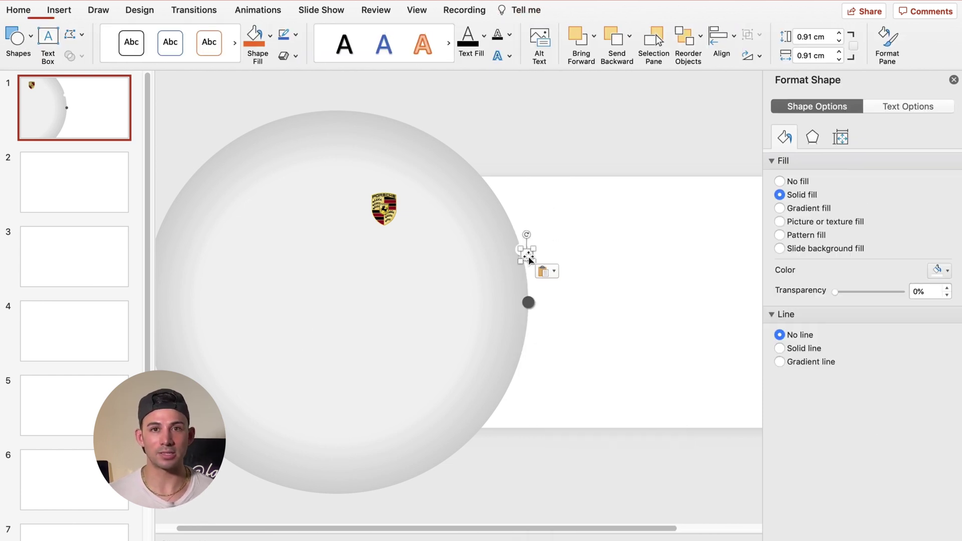
drag(526, 251, 519, 355)
key(super+v)
drag(510, 215, 498, 401)
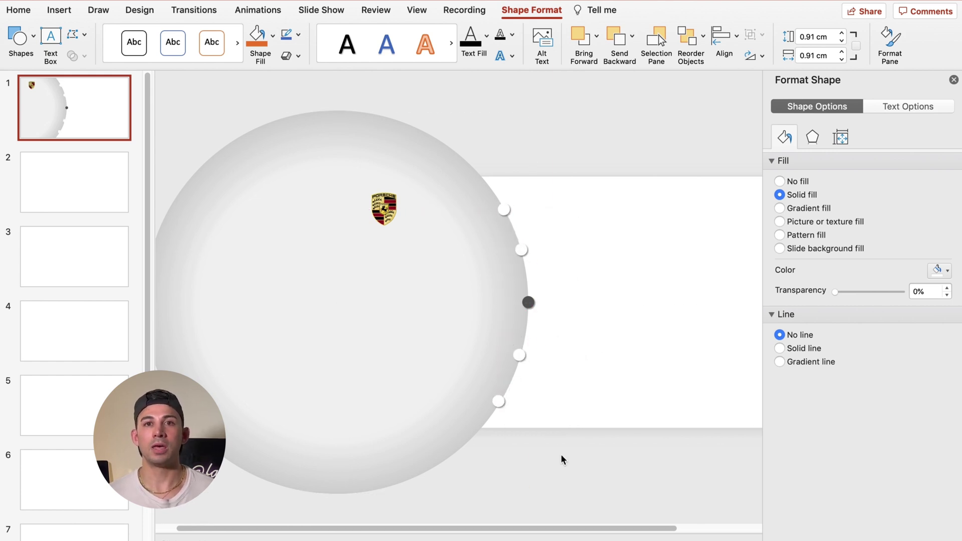
- Select all five dots and distribute them vertically
drag(563, 457, 473, 179)
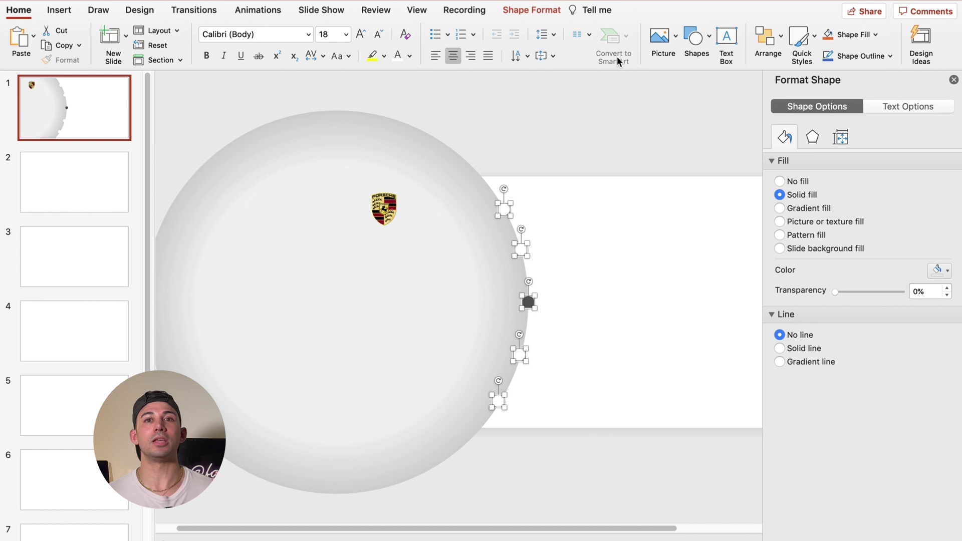
click(528, 10)
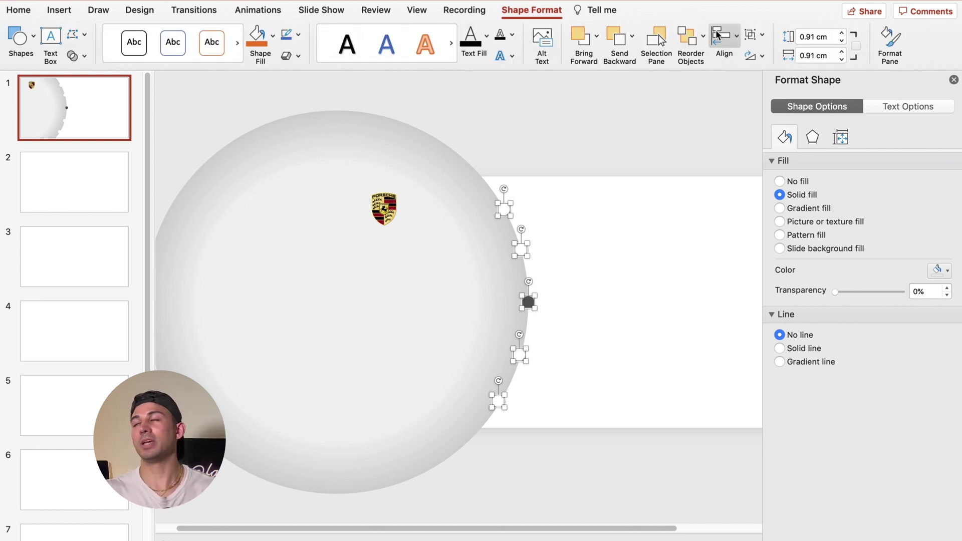
click(718, 35)
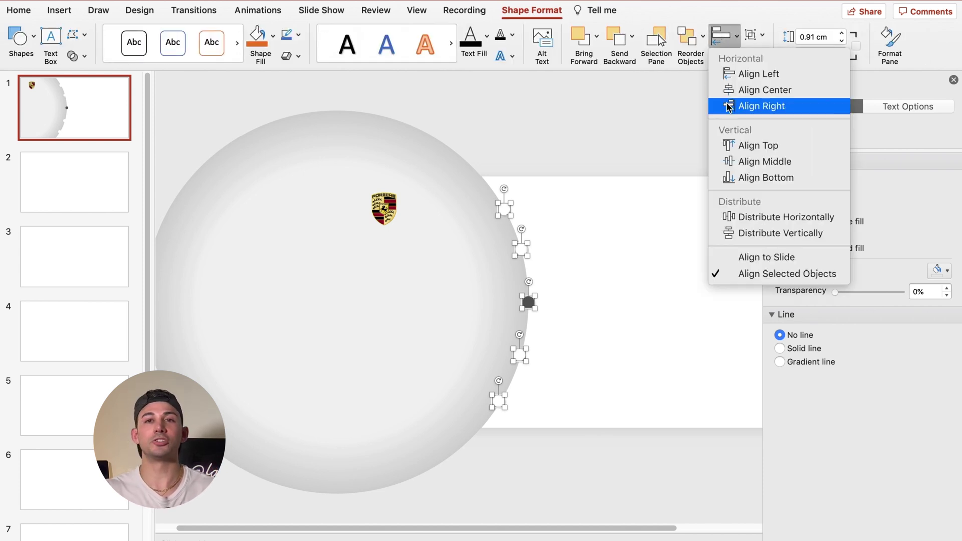
click(731, 234)
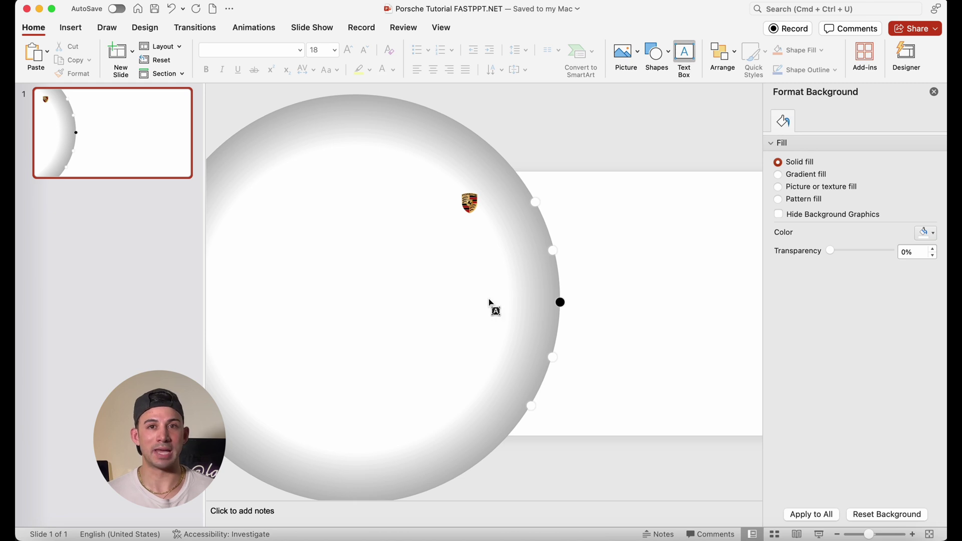
- Add a 718 text box beside the black dot in DM Sans Bold
drag(492, 292, 550, 313)
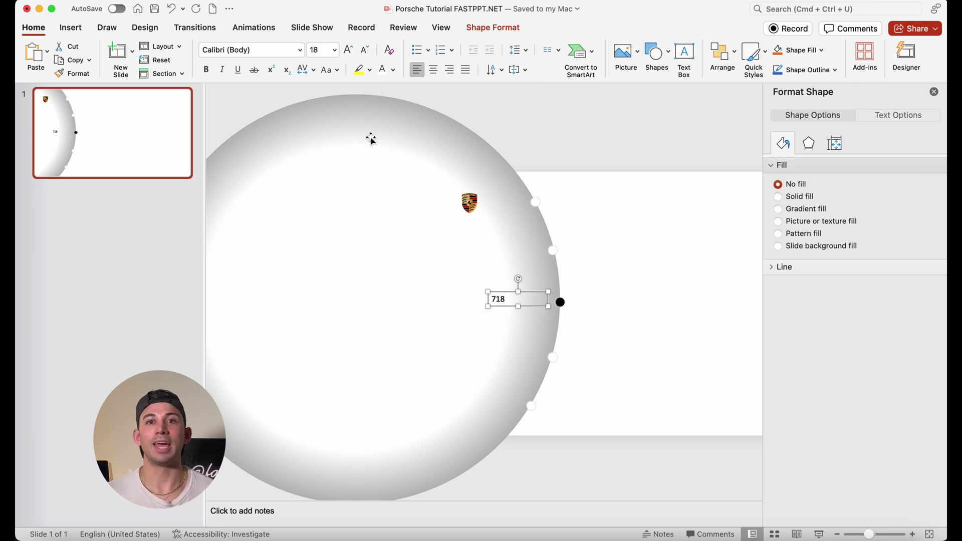
click(290, 49)
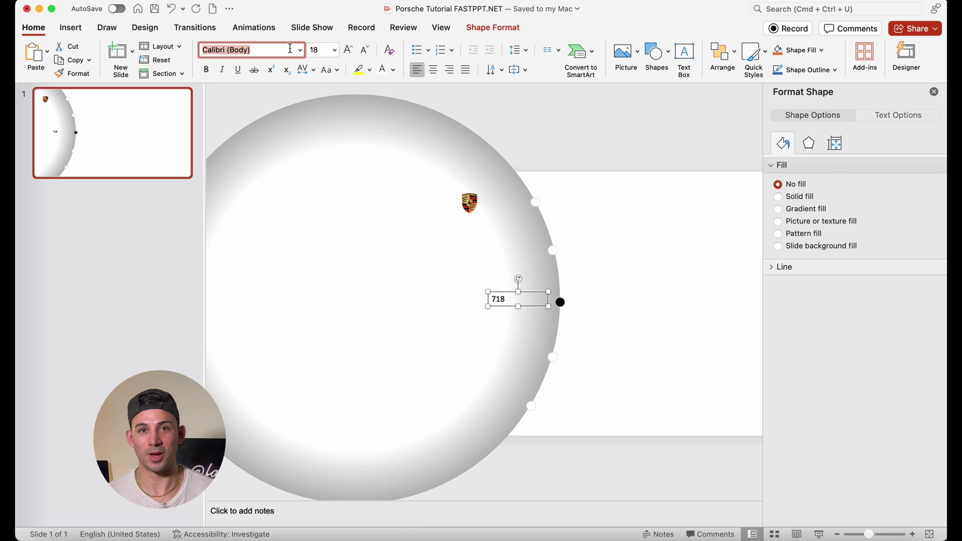
click(300, 49)
scroll(290, 295, down, 10)
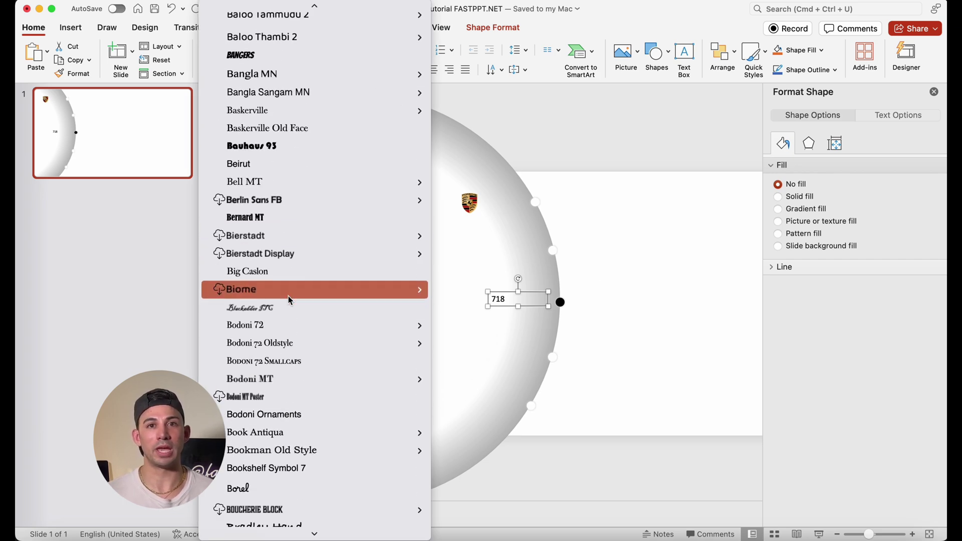
scroll(290, 300, down, 20)
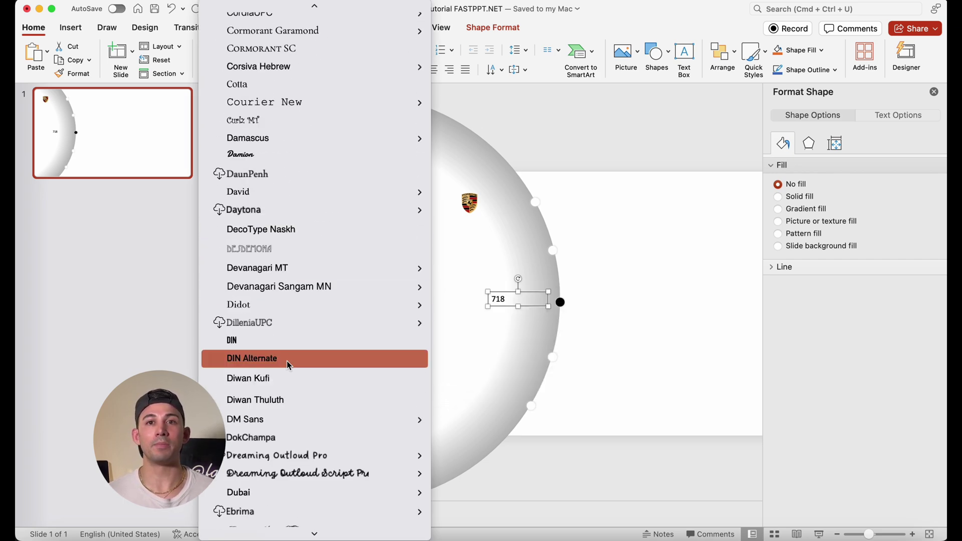
scroll(290, 364, down, 5)
mouse_move(283, 339)
click(467, 434)
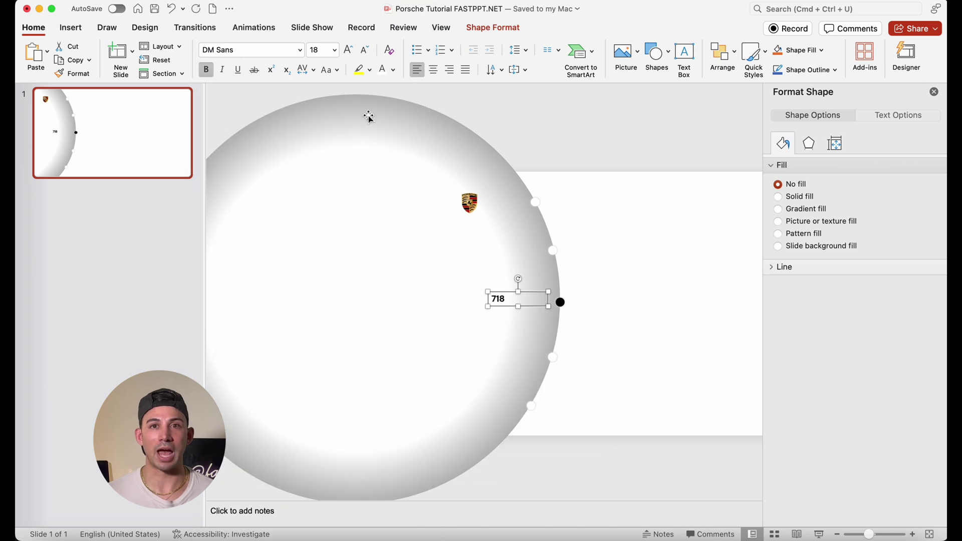
- Enlarge 718 to 44 pt and drag a duplicate of it upward
click(348, 50)
click(348, 50)
click(349, 49)
click(348, 49)
click(348, 49)
click(348, 50)
click(349, 50)
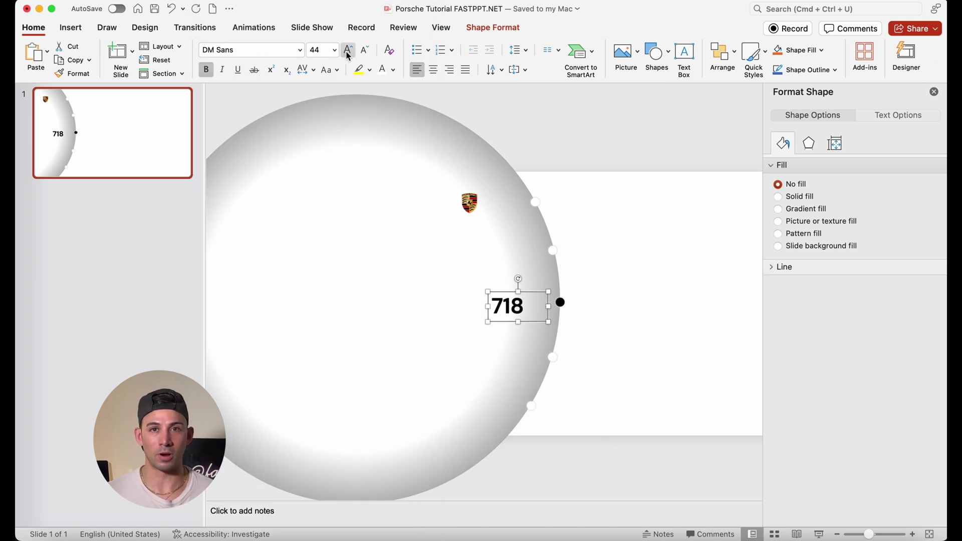
drag(544, 318, 545, 246)
- Make the duplicate label smaller and grey, and retype it as Macan
click(365, 50)
click(365, 49)
click(365, 49)
click(364, 50)
click(364, 49)
click(365, 50)
click(365, 49)
click(365, 49)
click(393, 70)
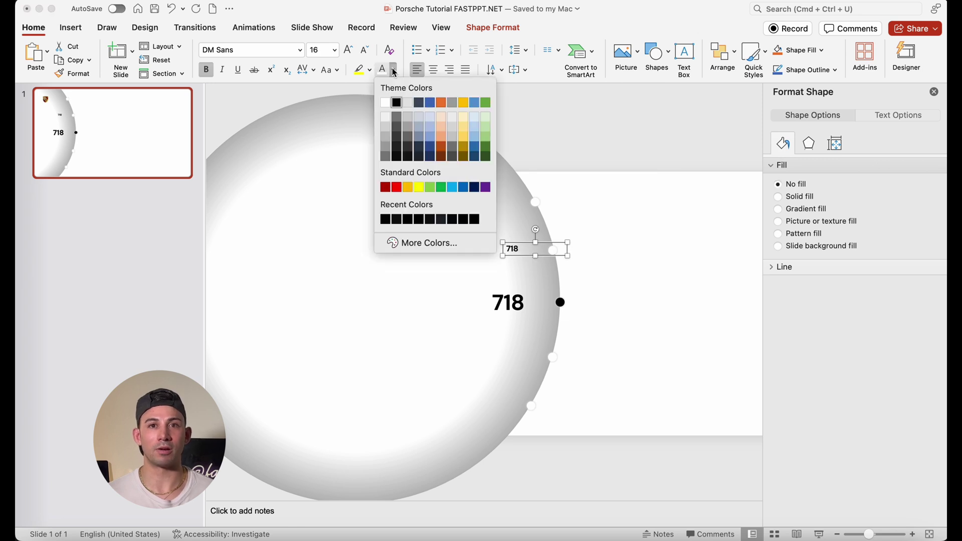
click(386, 146)
click(349, 50)
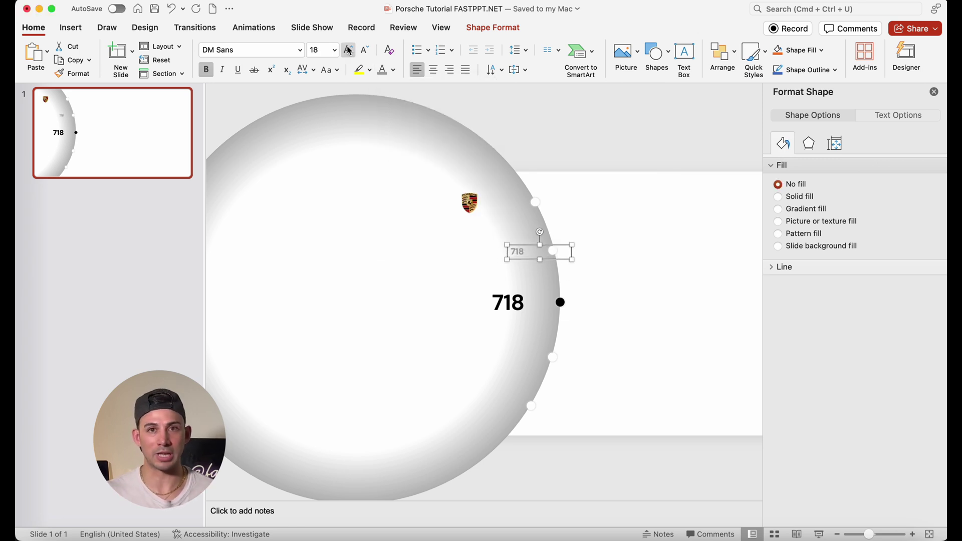
drag(507, 246, 503, 244)
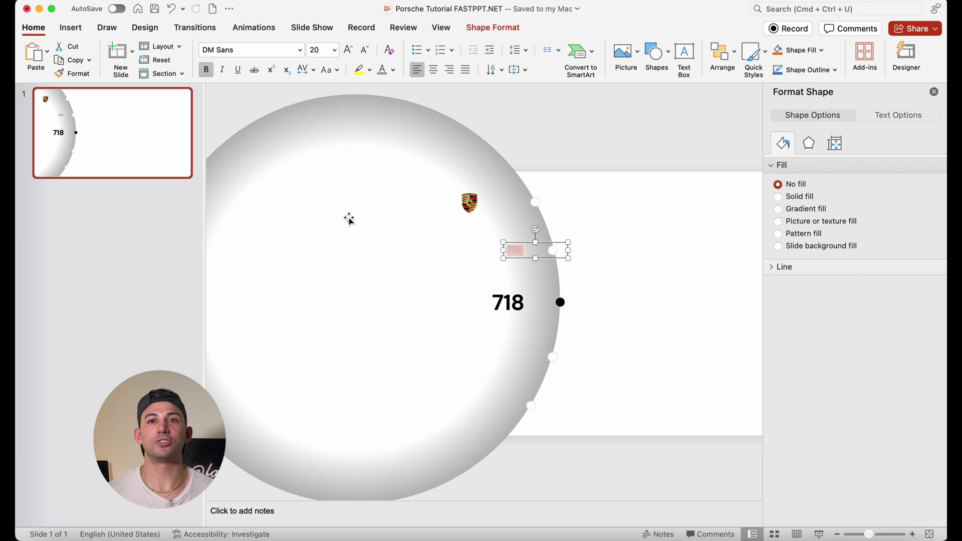
text(Macan)
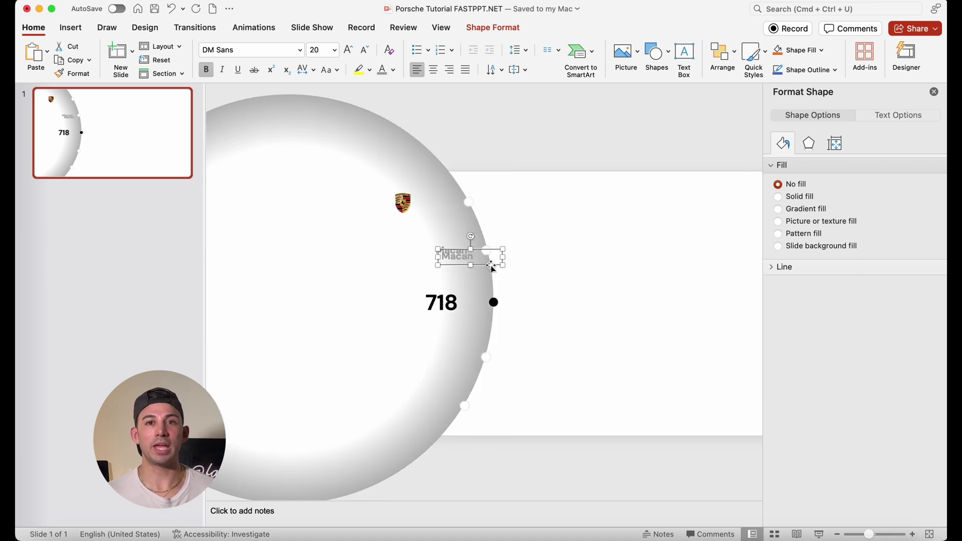
- Copy the label up beside the Porsche logo and type the Cayenne and Porsche labels
drag(491, 267, 399, 155)
text(Cayenne)
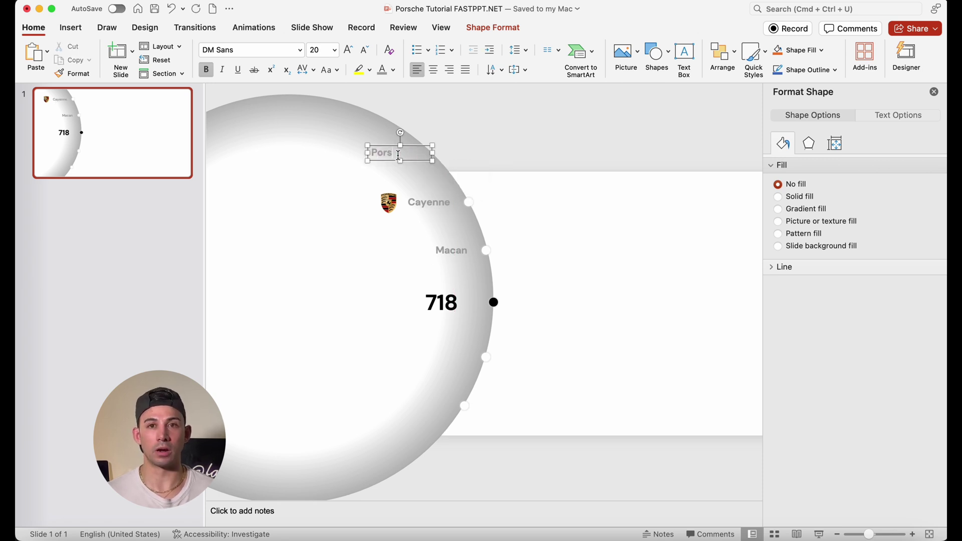
text(che)
click(475, 157)
click(463, 258)
- Copy the Macan label below 718 and retype the copies as 911 and Taycan
drag(489, 260, 466, 405)
double_click(443, 356)
key(BackSpace)
text(911)
double_click(425, 404)
key(BackSpace)
text(Taycan)
- Duplicate the Taycan label below it and start retyping it as Panamera
key(super+d)
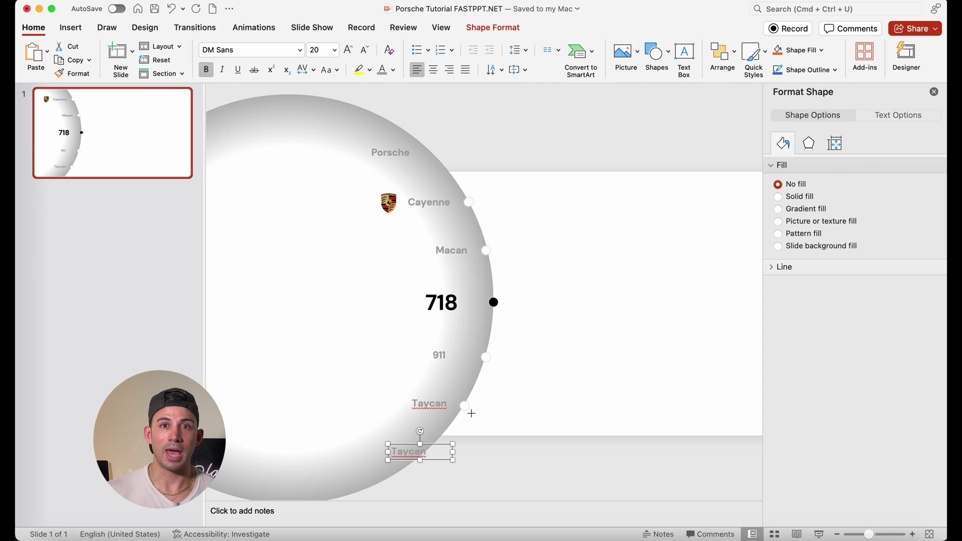
drag(441, 460, 426, 460)
double_click(398, 451)
text(Panamera)
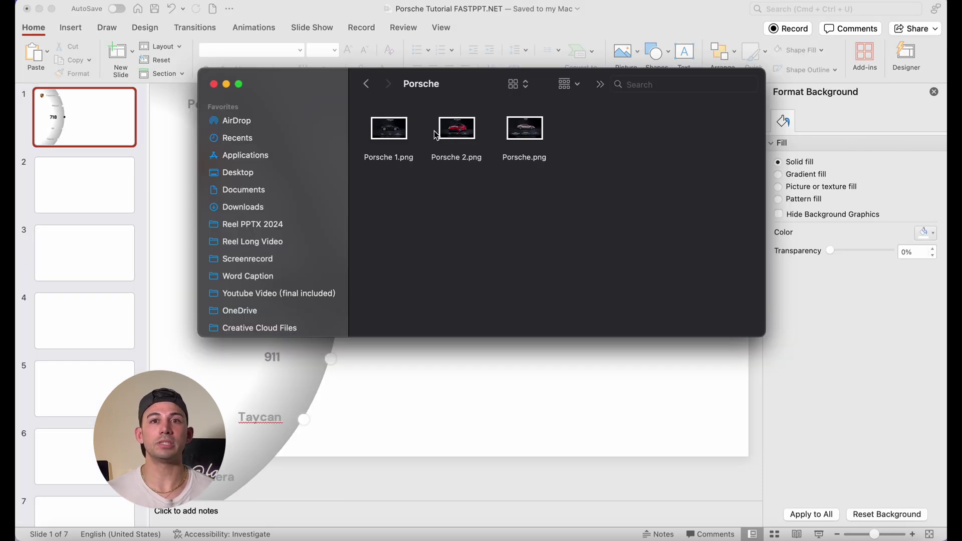
- Preview the car photos Porsche 1.png, Porsche 2.png and Porsche.png
double_click(389, 129)
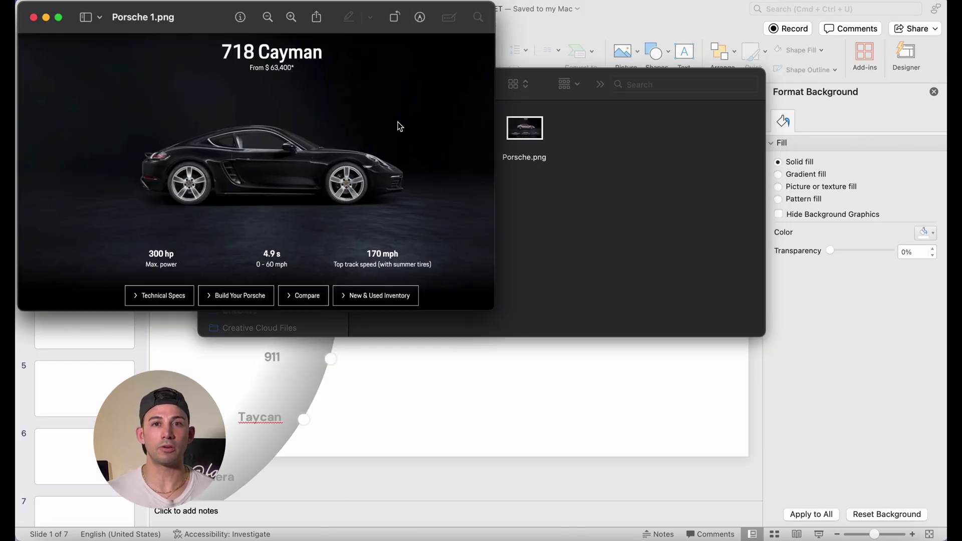
click(34, 18)
double_click(455, 129)
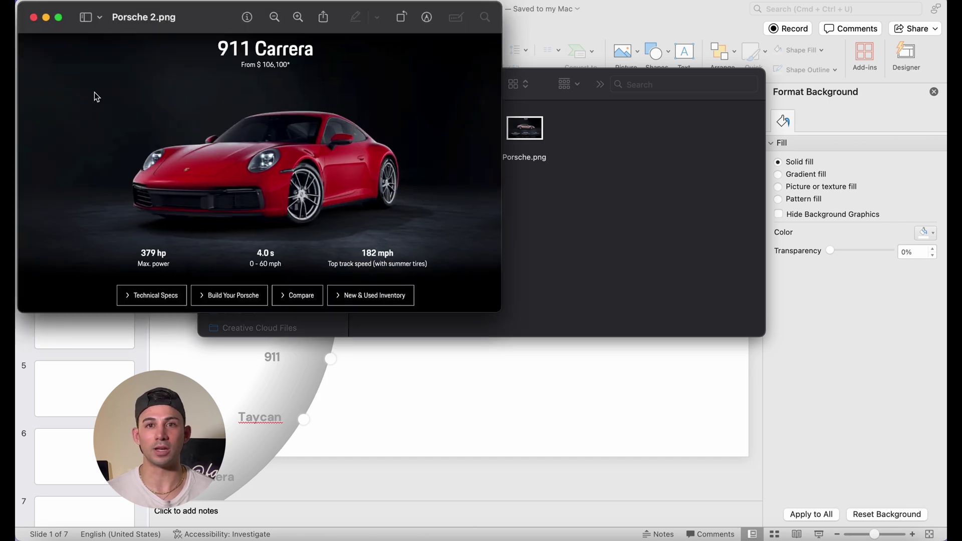
click(34, 18)
double_click(524, 129)
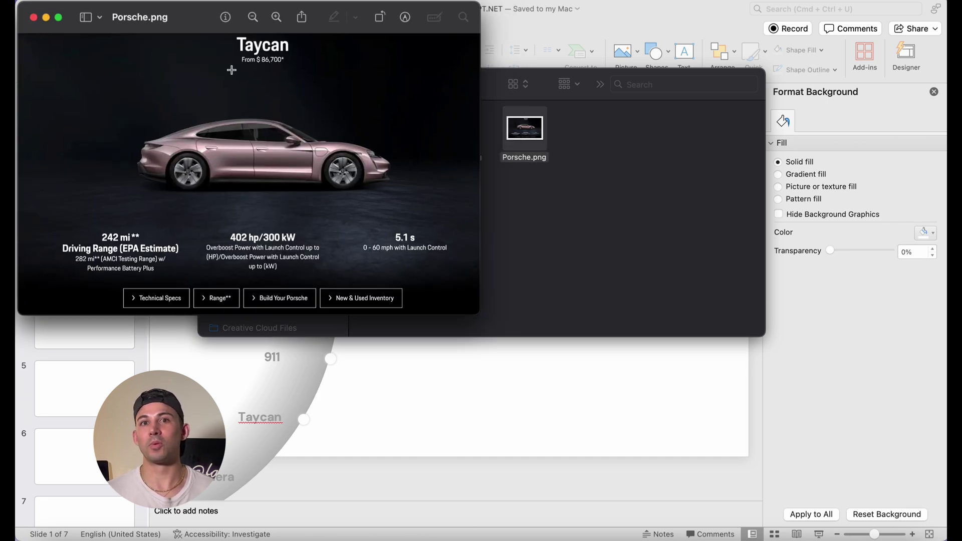
click(31, 21)
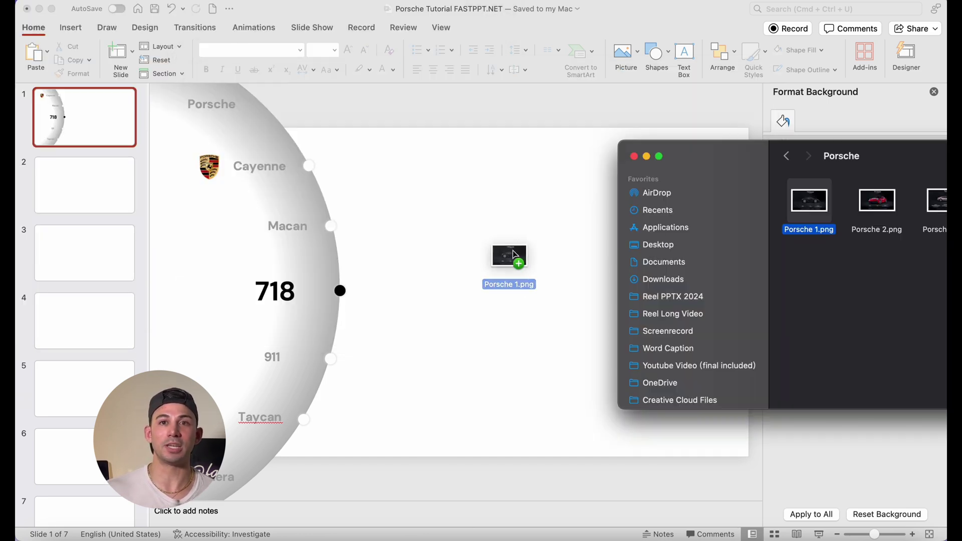
- Insert Porsche 1.png, send it behind the circle, and size it to 23.59 × 13.71 cm on the right
drag(505, 271, 569, 284)
drag(708, 183, 763, 129)
drag(338, 401, 183, 456)
right_click(434, 211)
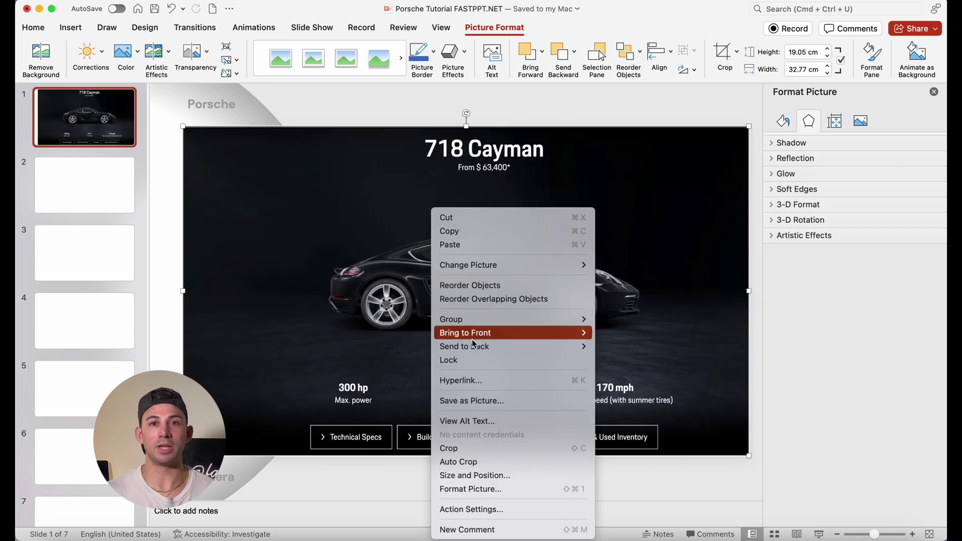
mouse_move(473, 346)
click(626, 347)
drag(491, 449, 519, 449)
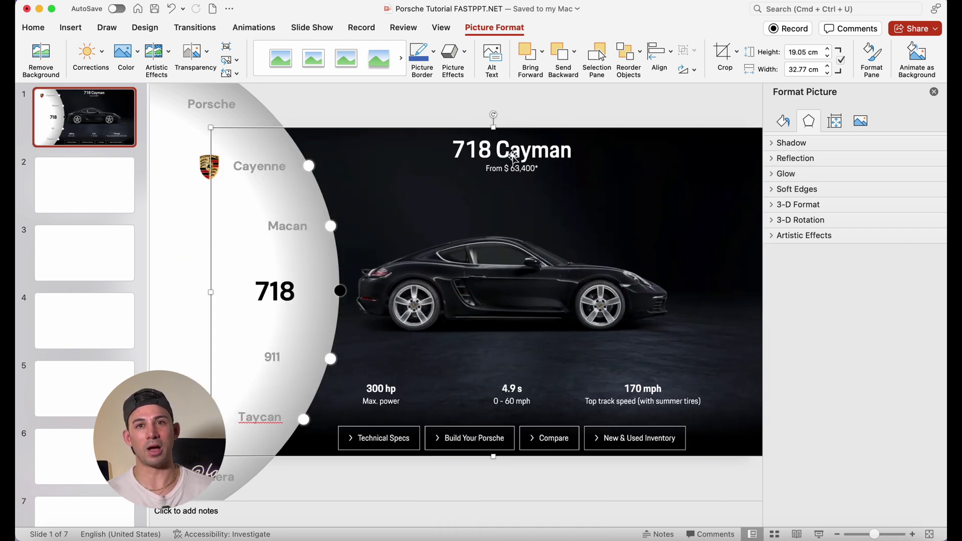
drag(211, 456, 366, 364)
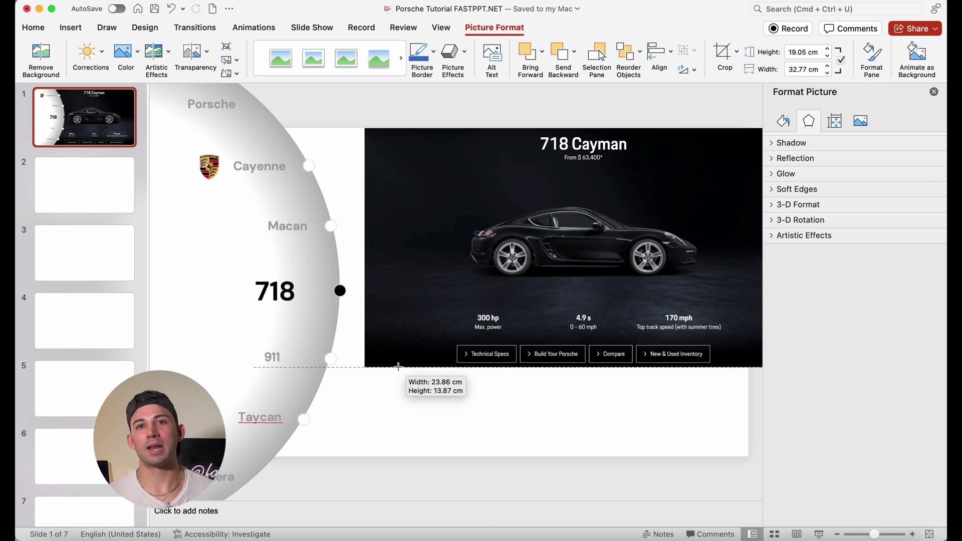
drag(623, 275, 570, 320)
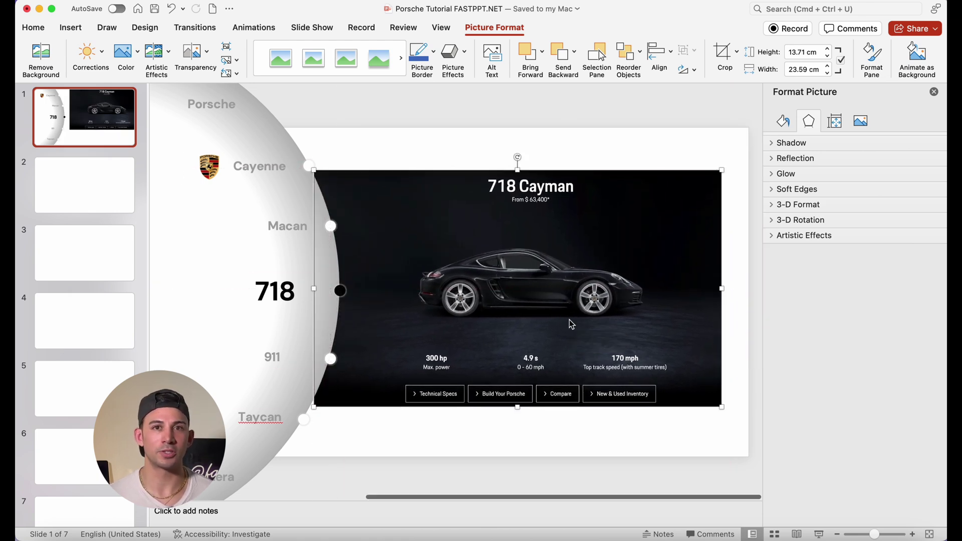
- Give the slide background a Linear gradient fill with direction Linear Down
click(626, 150)
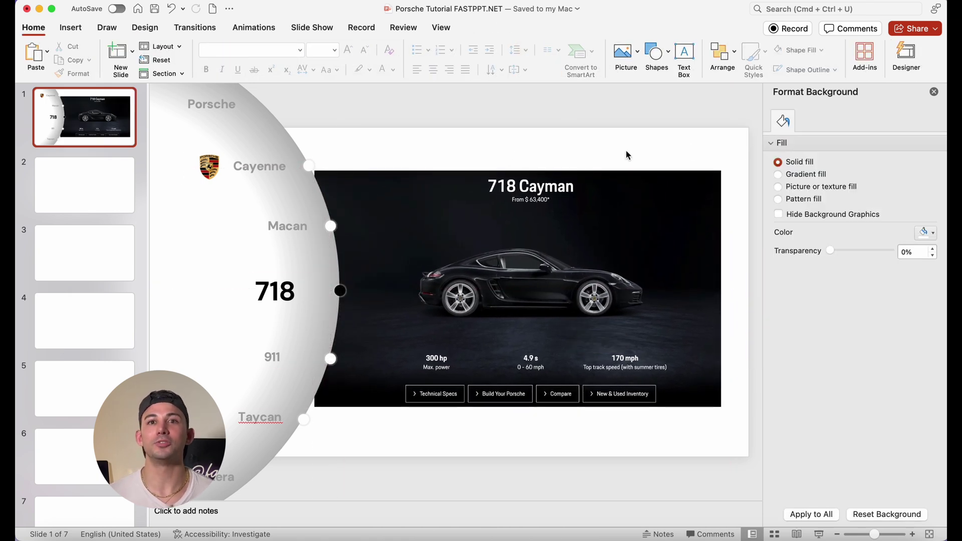
click(796, 178)
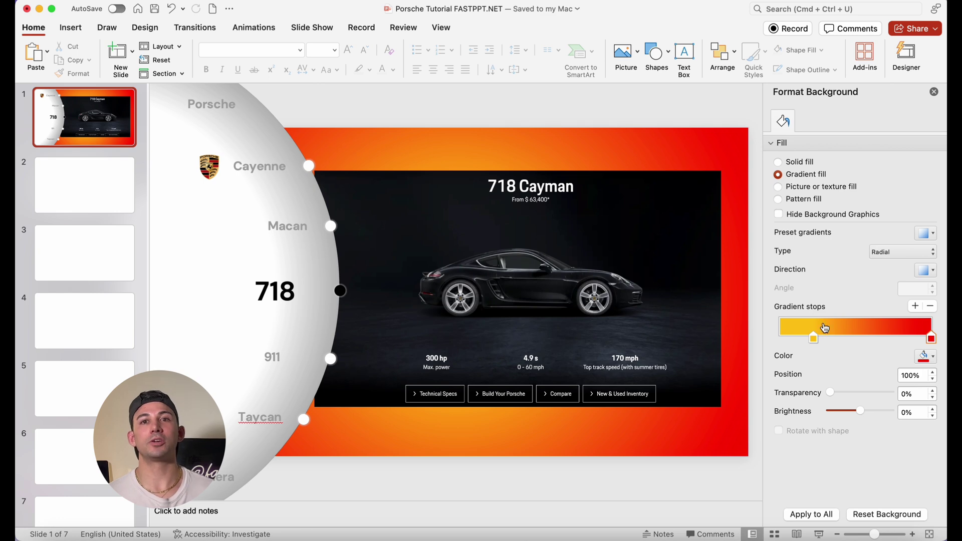
click(902, 251)
click(889, 241)
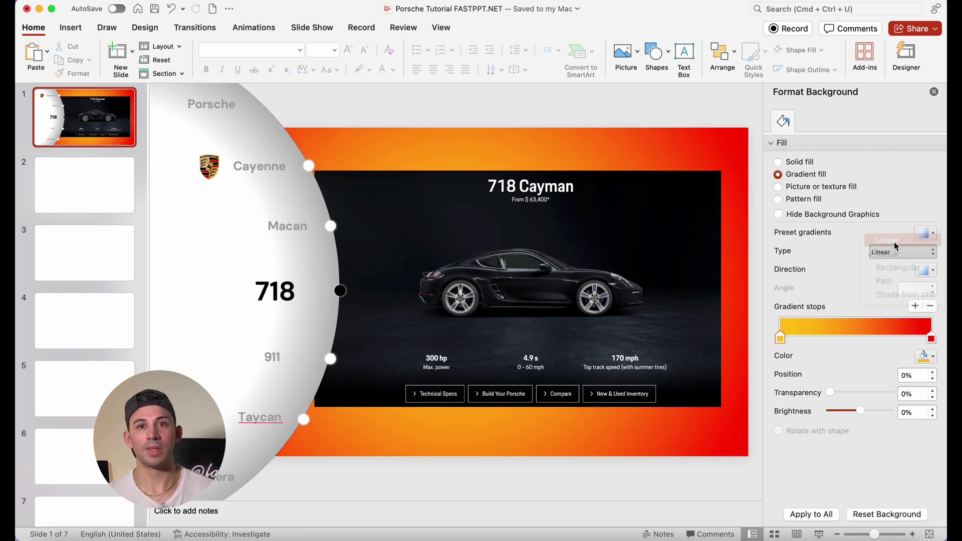
click(926, 270)
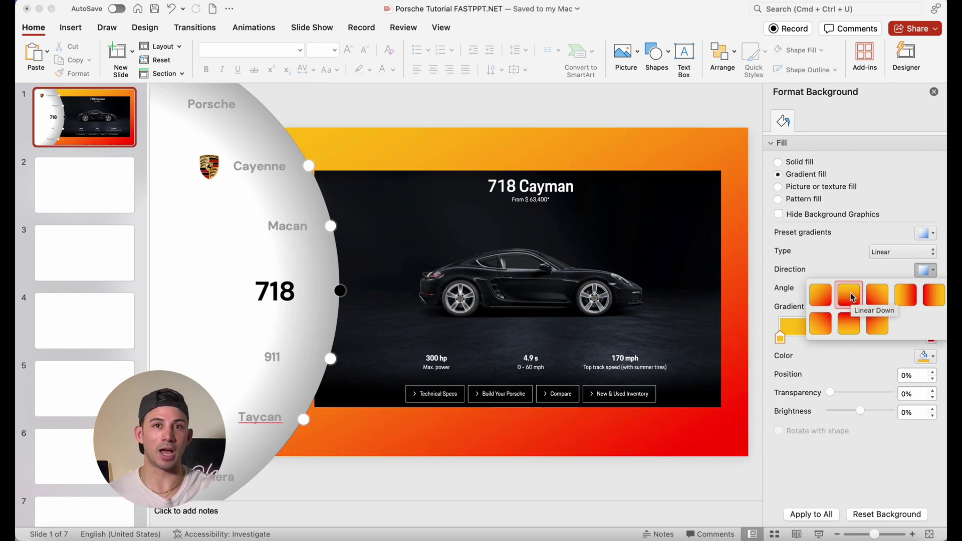
click(852, 297)
- Eyedrop black into both gradient stops to make the background fully black
click(780, 339)
click(926, 357)
click(872, 526)
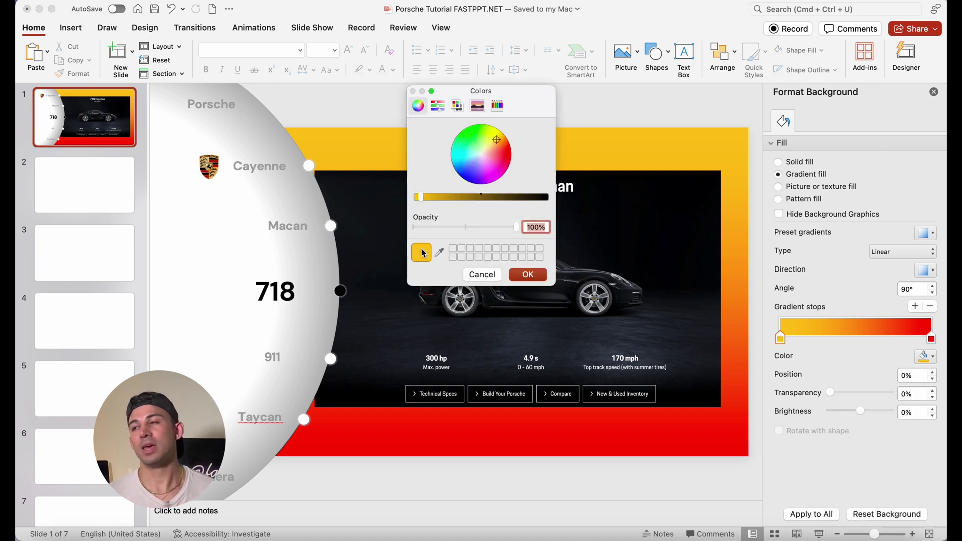
click(439, 253)
click(620, 177)
click(528, 274)
click(931, 339)
click(926, 356)
click(873, 526)
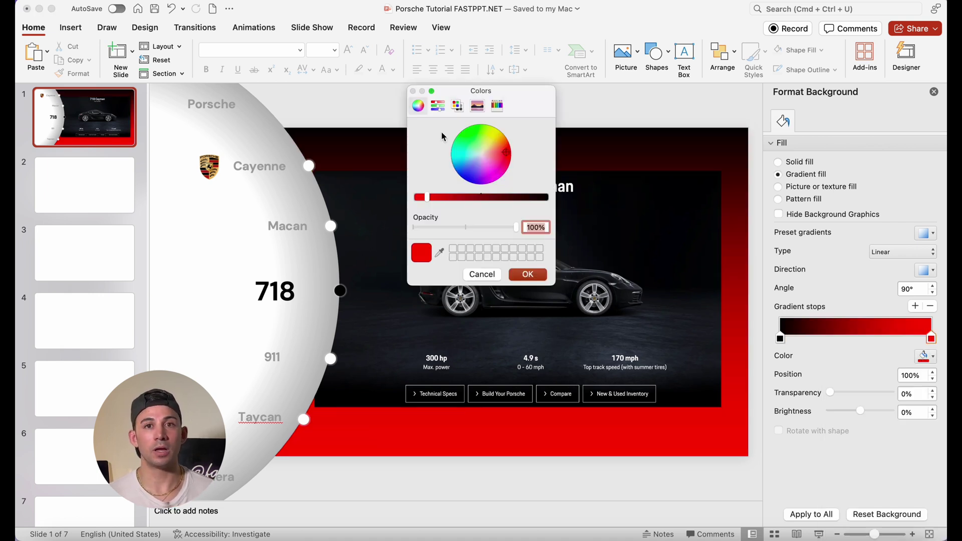
click(440, 253)
click(391, 401)
click(527, 274)
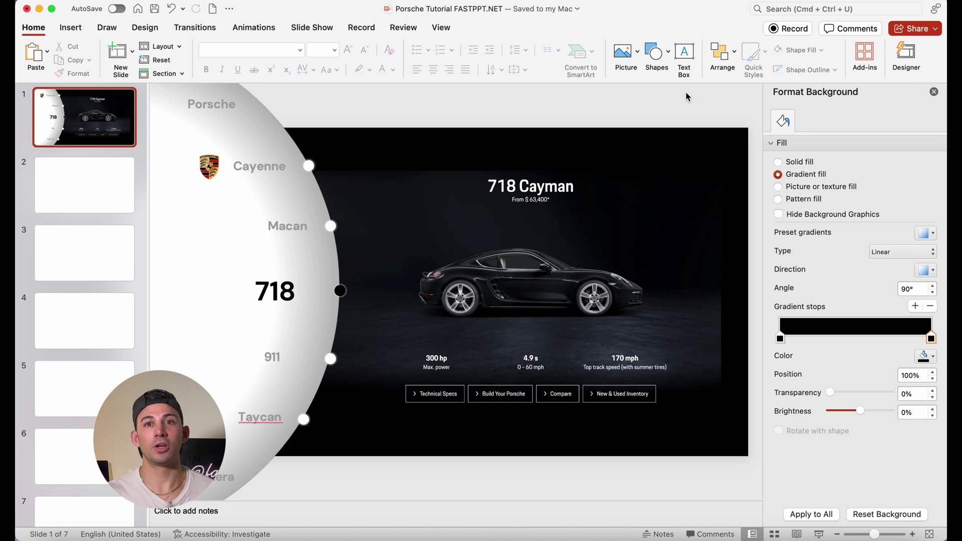
- Enlarge and reposition the Cayman picture to about 25.69 × 14.93 cm
drag(694, 293, 711, 318)
drag(338, 172, 308, 153)
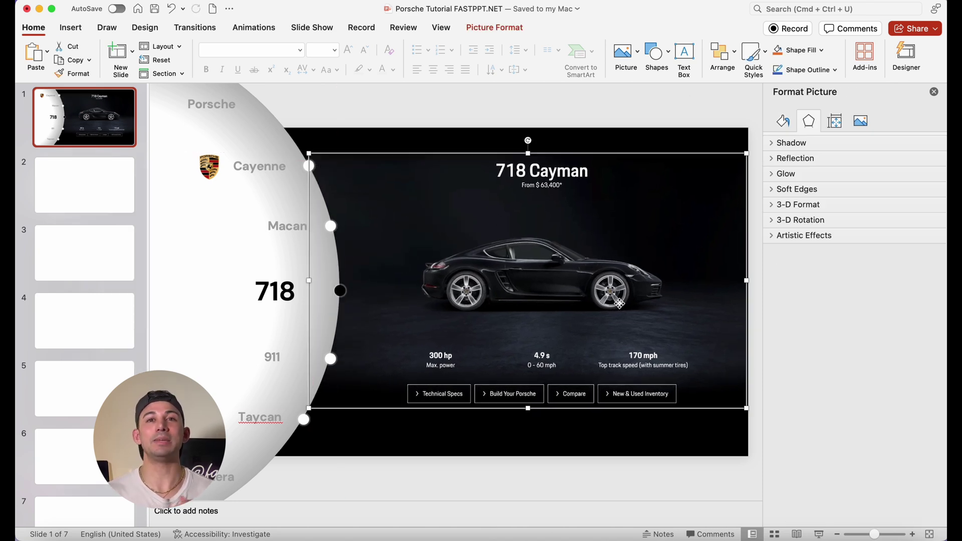
drag(620, 303, 620, 308)
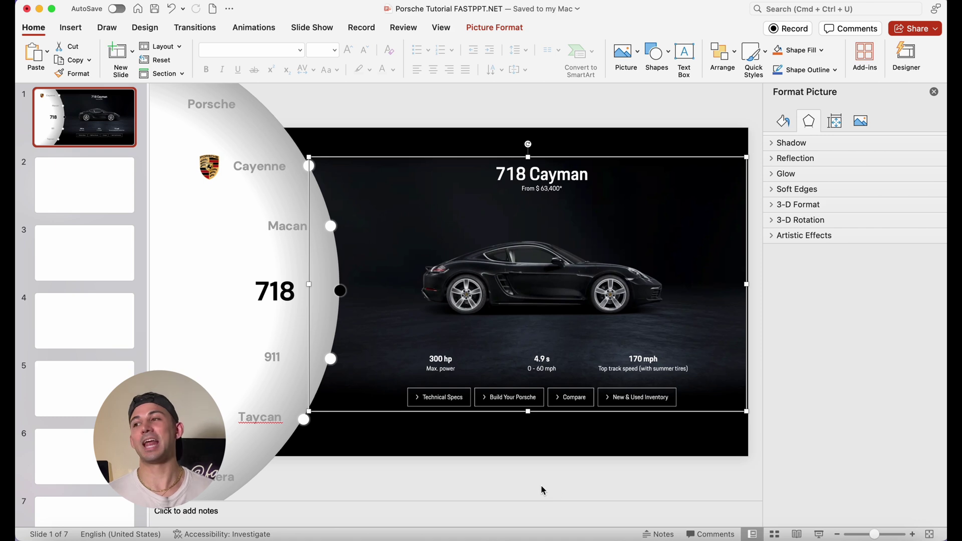
drag(308, 157, 298, 150)
drag(545, 275, 541, 281)
click(107, 141)
- Duplicate slide 1 as slide 2 and paste Cayenne into the top wheel label
right_click(98, 133)
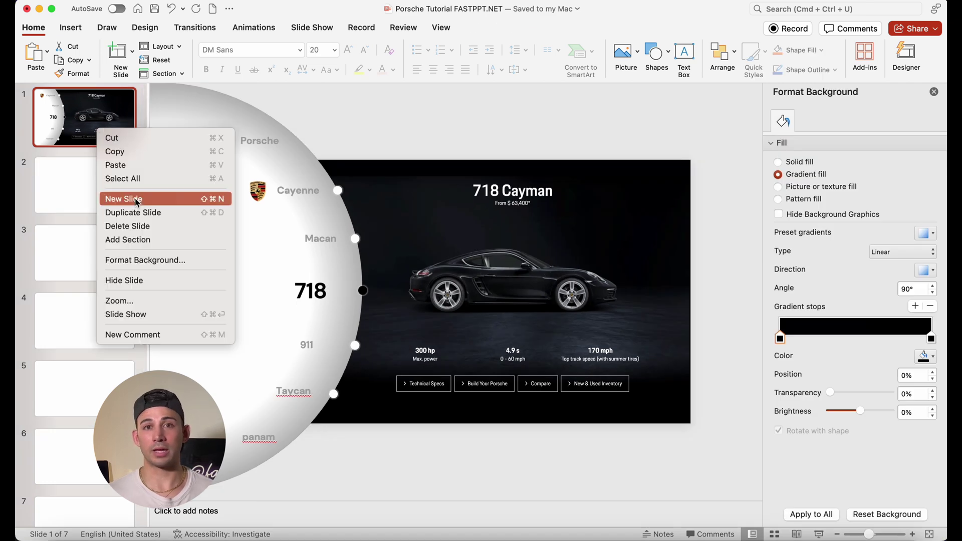
click(149, 210)
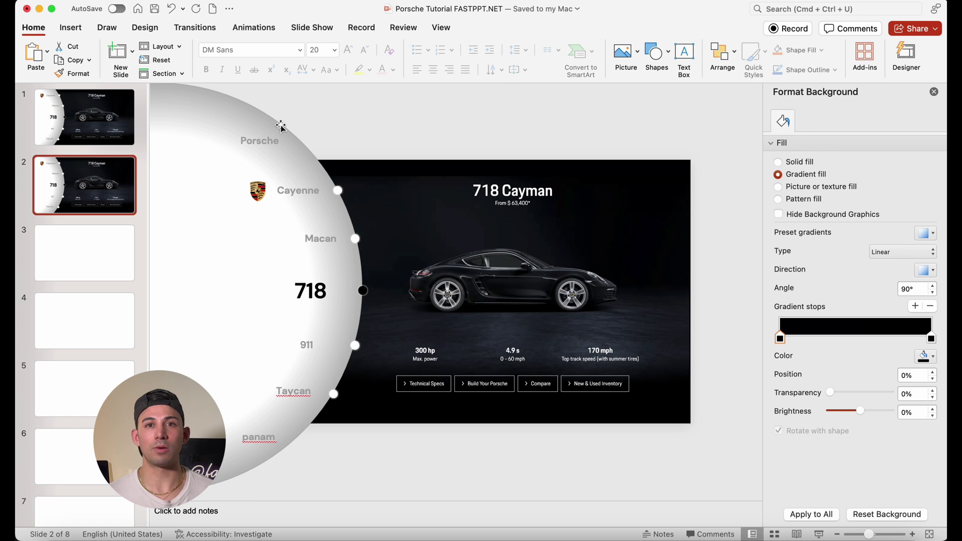
click(272, 140)
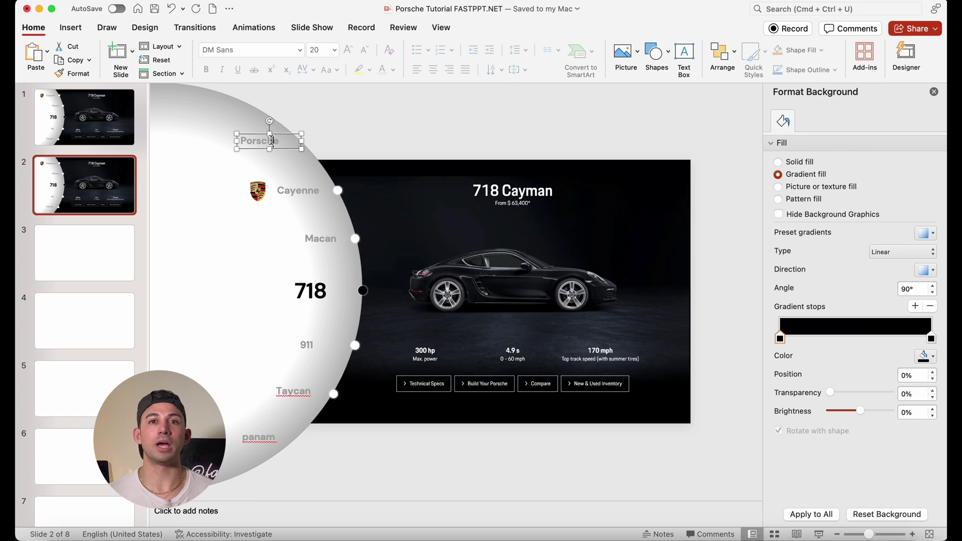
click(296, 191)
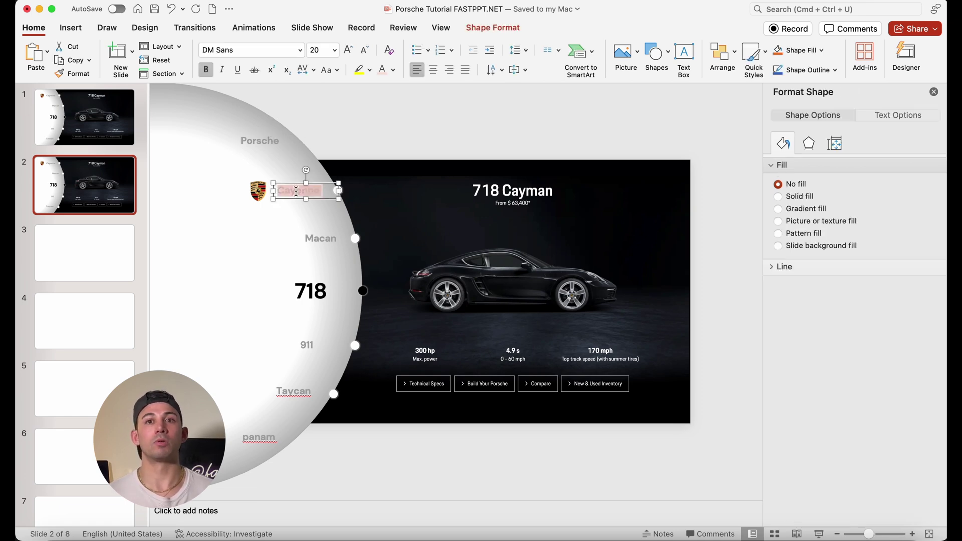
click(260, 141)
double_click(259, 140)
text(Cayenne)
- Shift the remaining wheel labels up one position, renaming the bottom label Panamera
click(319, 239)
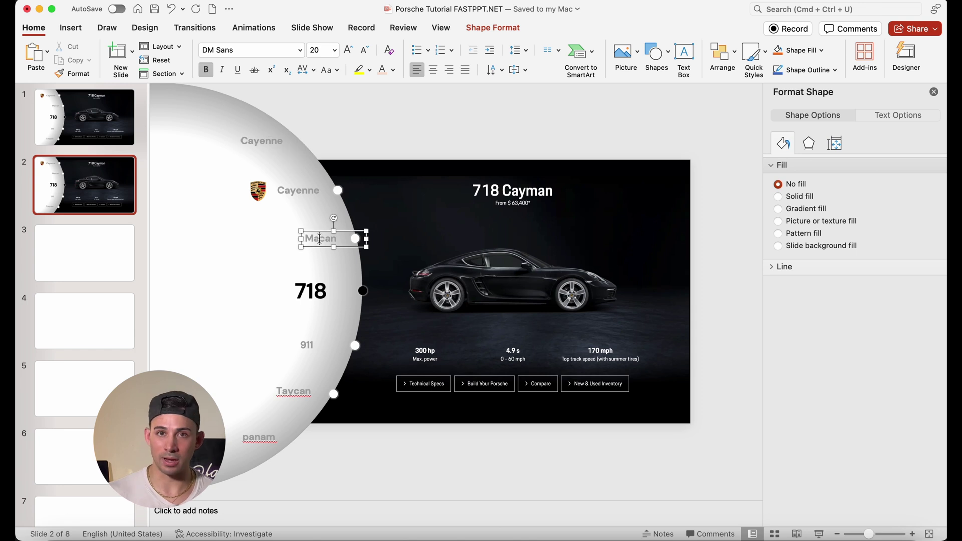
click(299, 192)
double_click(299, 192)
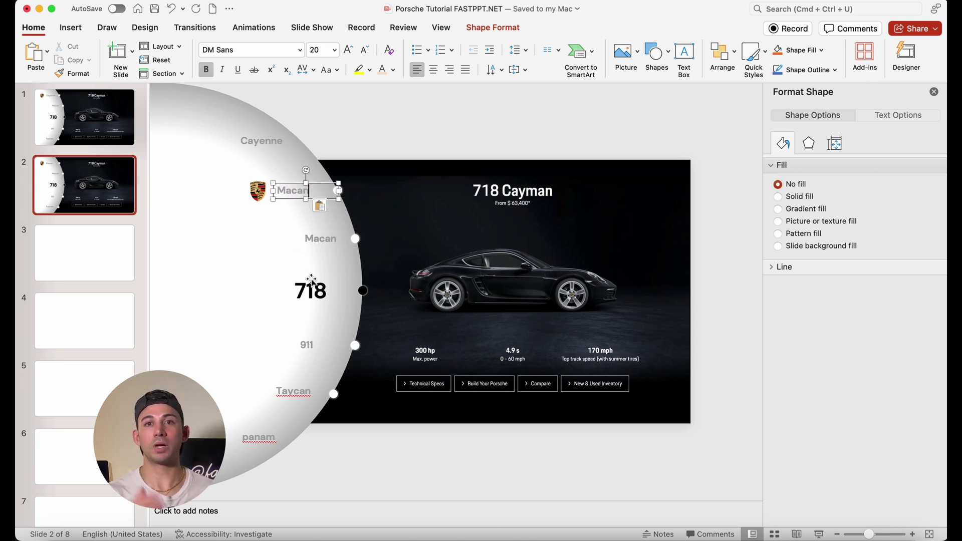
click(312, 289)
click(322, 240)
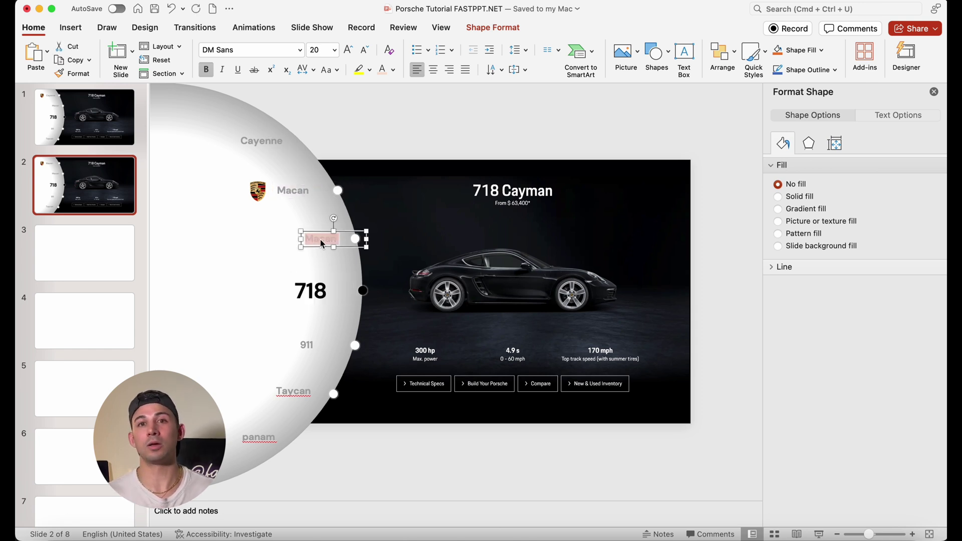
double_click(308, 347)
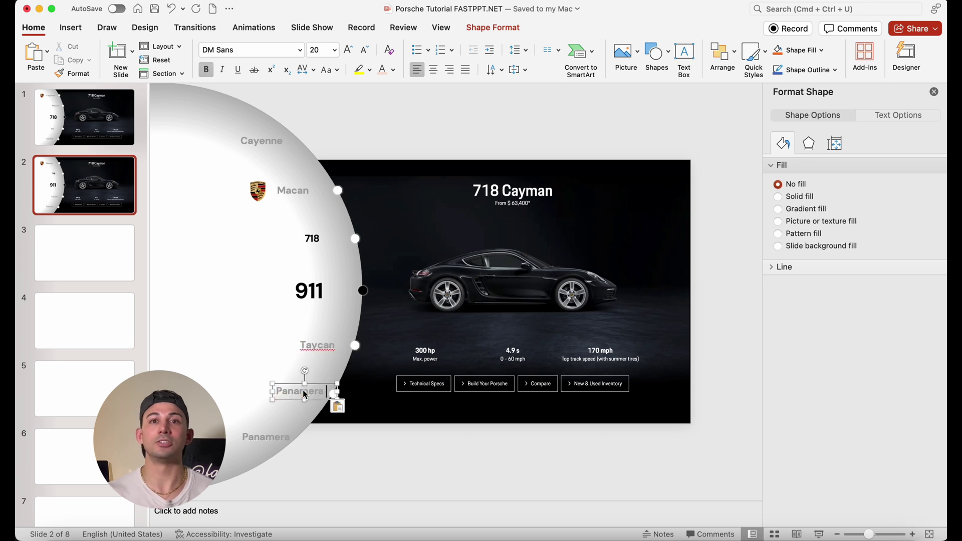
click(271, 434)
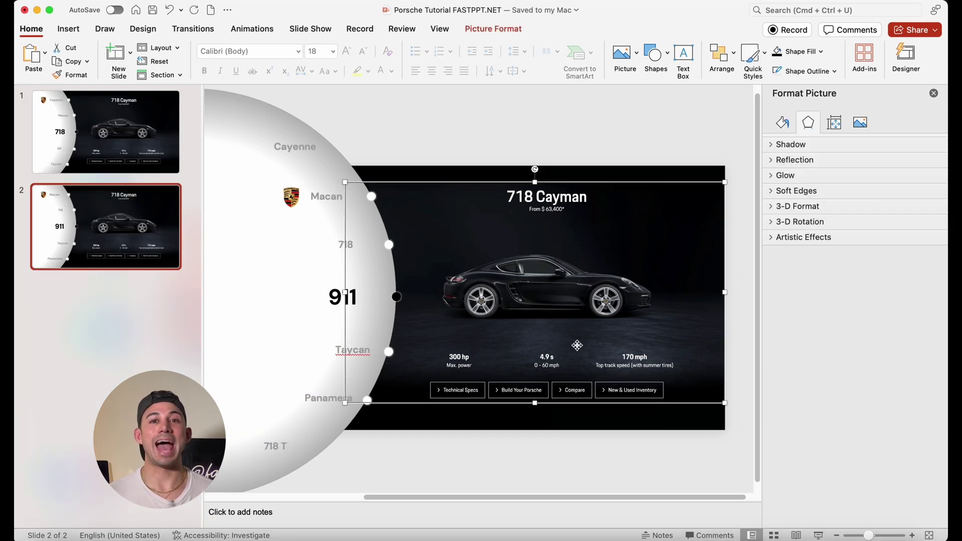
- Position the 911 Carrera picture on slide 2 and replace slide 3's car picture with the Taycan
drag(697, 381, 694, 366)
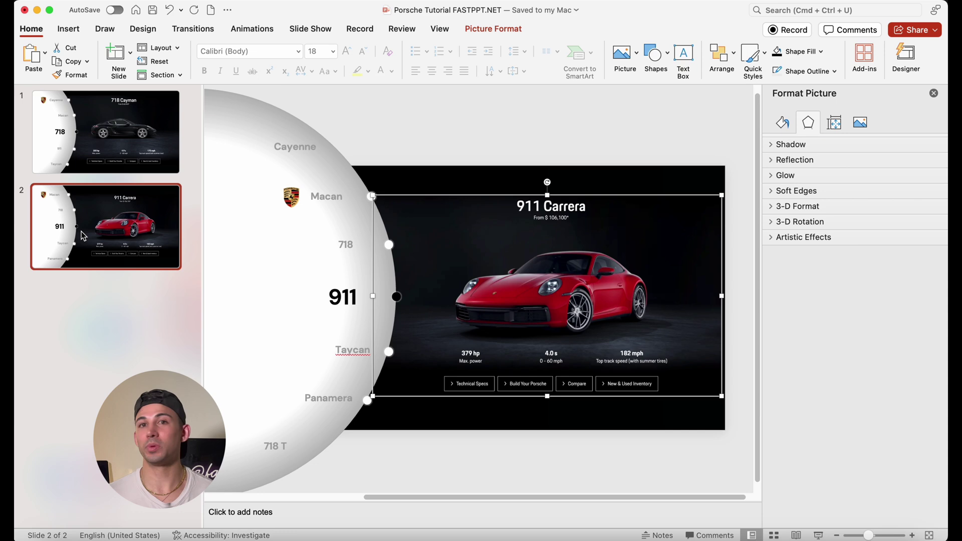
right_click(136, 237)
key(Escape)
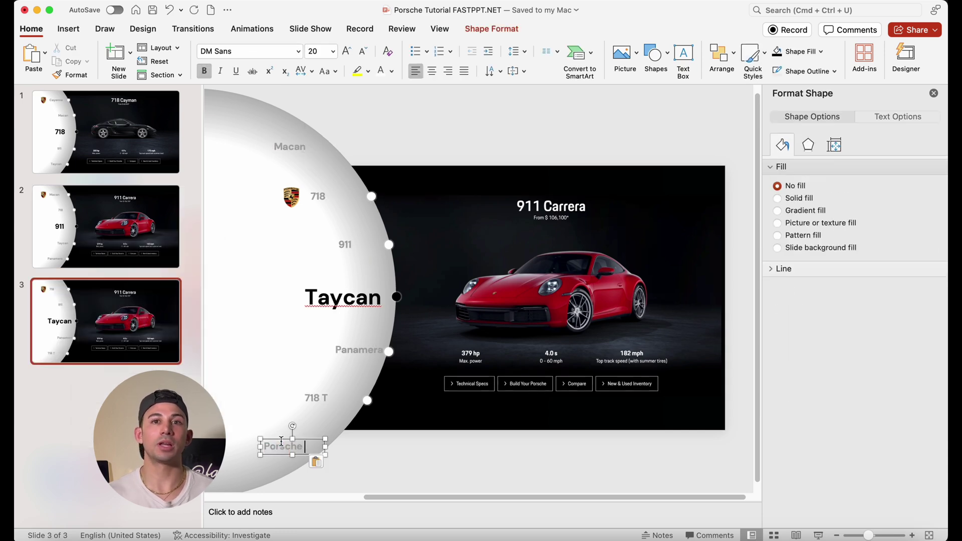
click(552, 312)
key(Delete)
key(cmd+v)
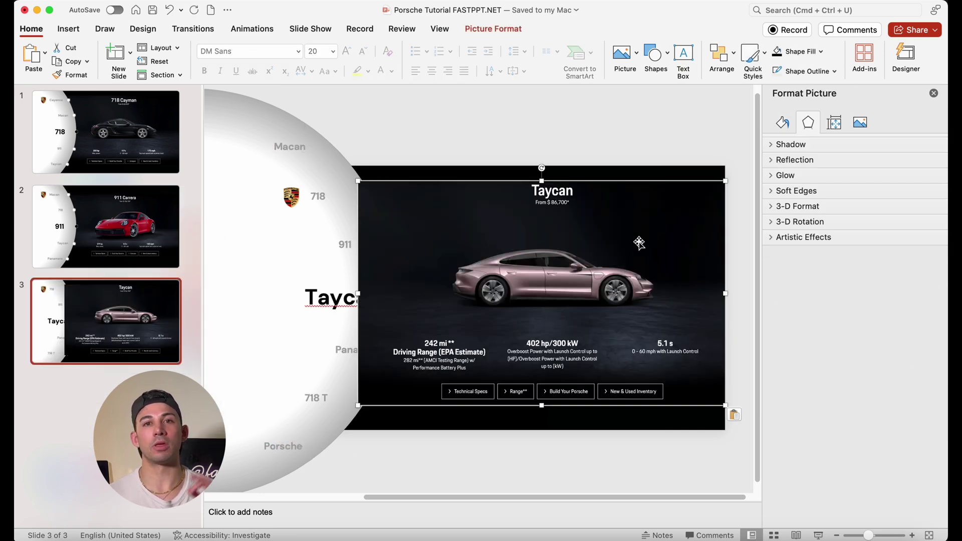
right_click(467, 272)
- Send the Taycan picture behind the wheel, then apply Morph to all three slides
click(697, 344)
right_click(105, 313)
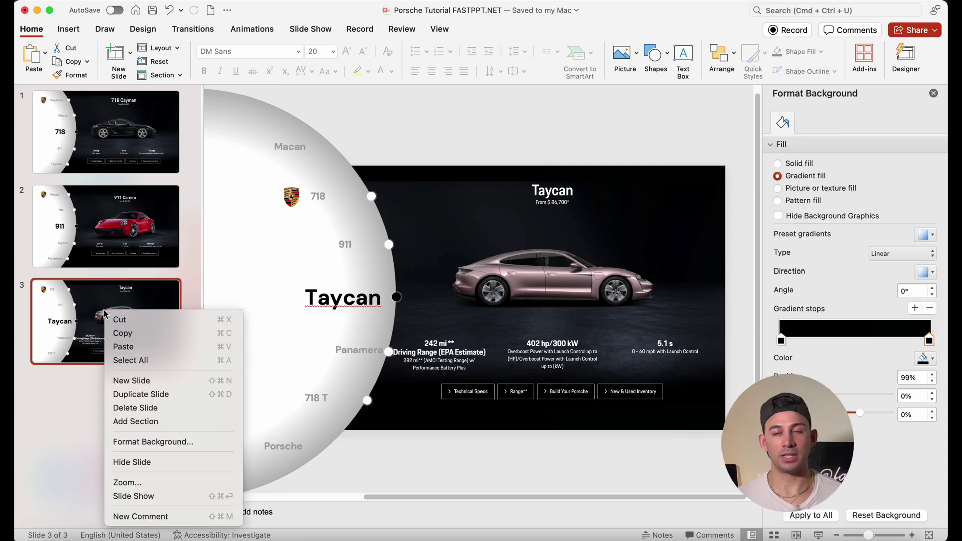
click(131, 361)
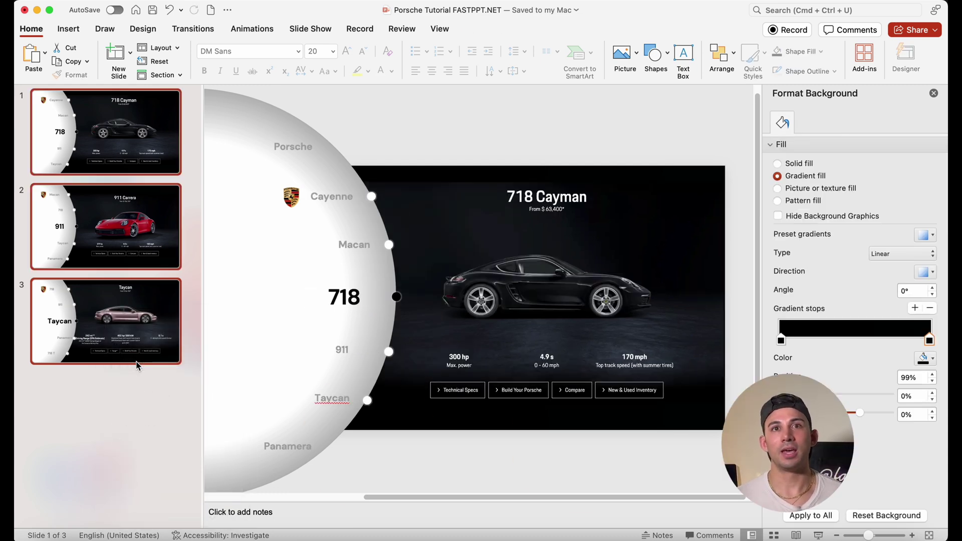
click(193, 29)
click(162, 59)
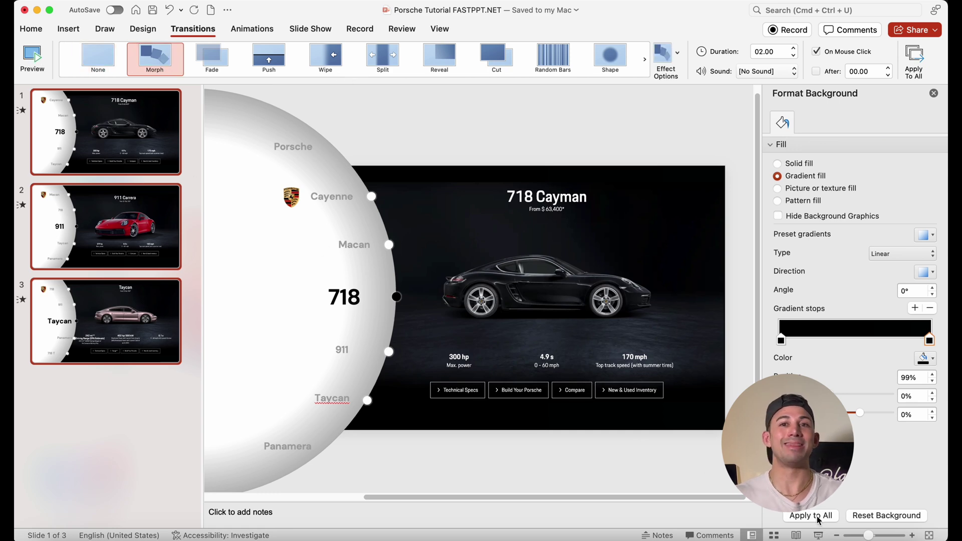
- Run the slide show from the 718 Cayman slide, advancing to 911 Carrera and Taycan
click(820, 535)
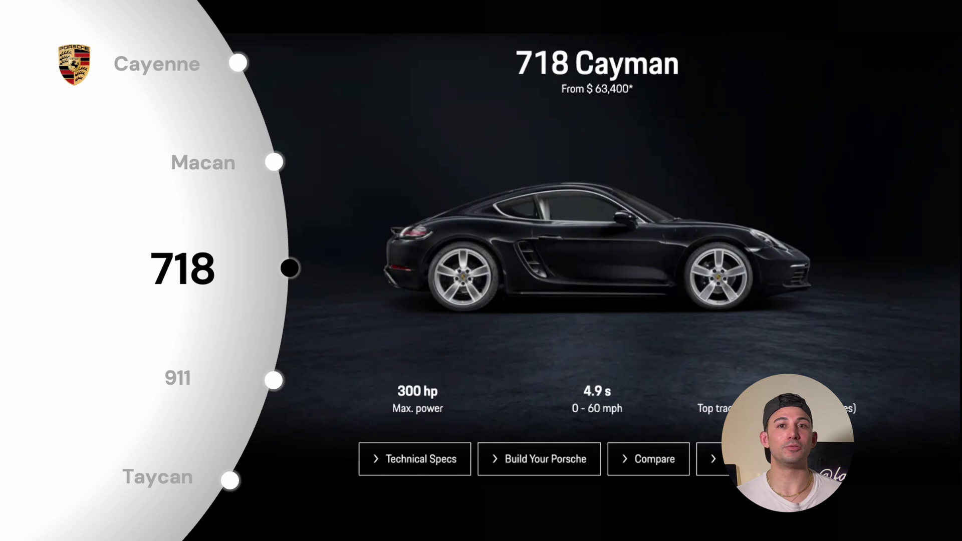
key(Right)
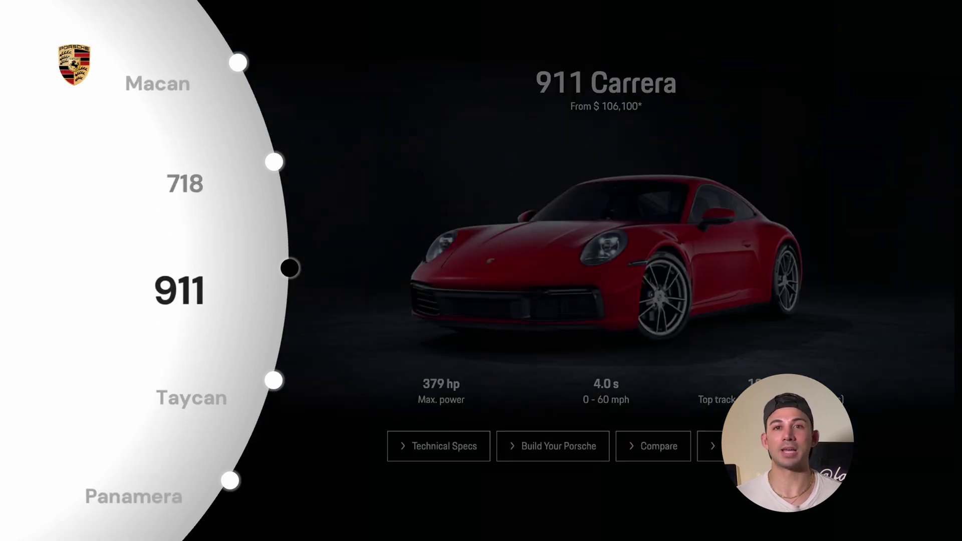
key(Right)
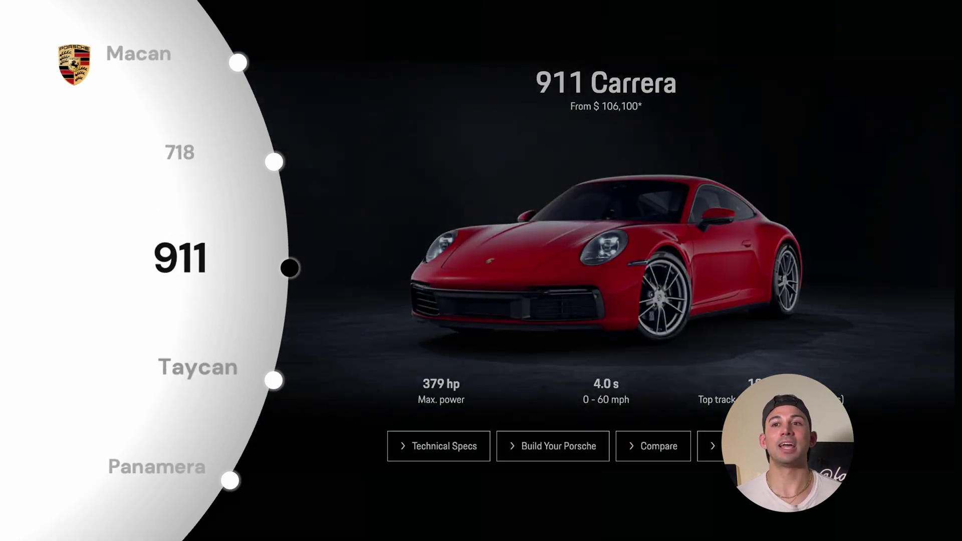